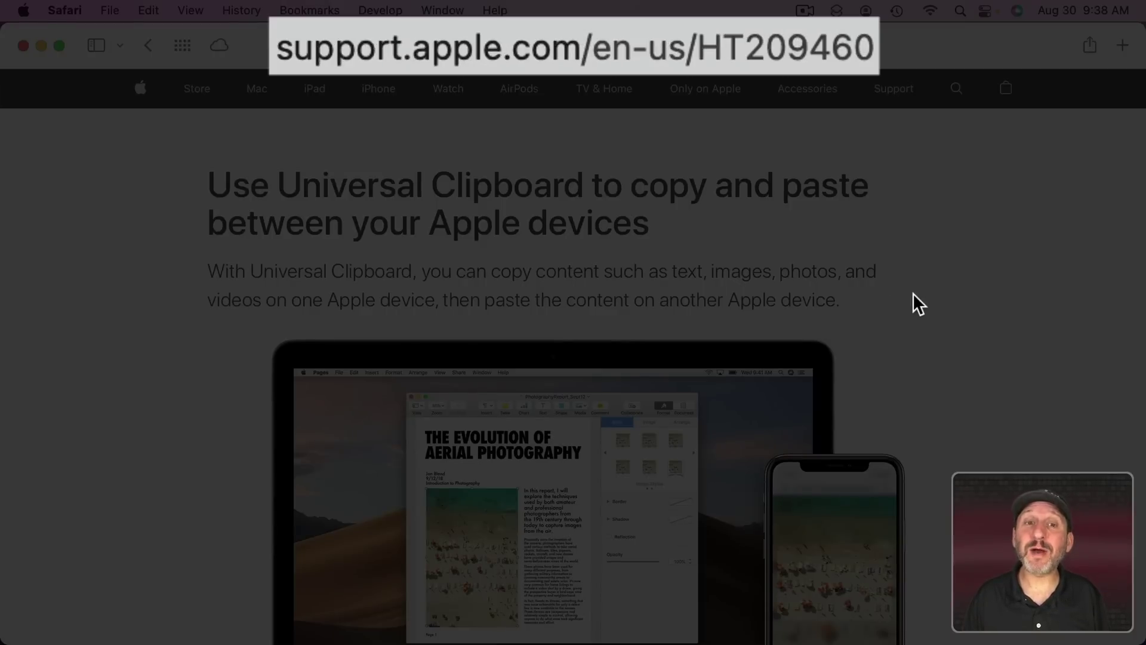
Scroll the Universal Clipboard article down to its 'Set up' and 'Use Universal Clipboard' sections
scroll(913, 294, "down", 10)
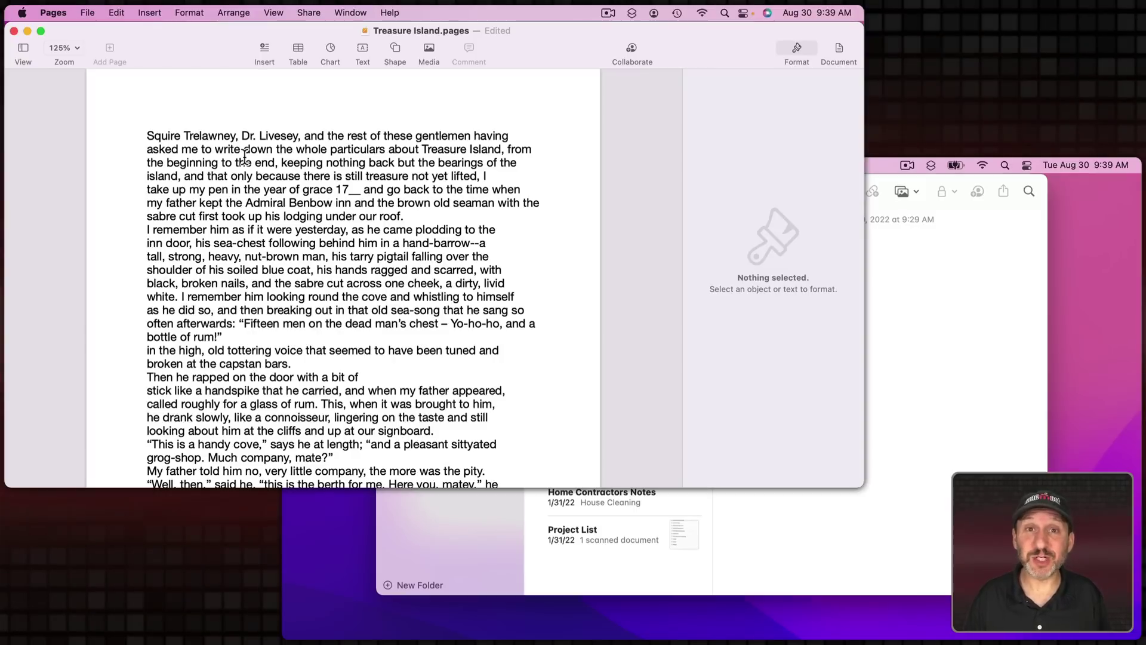
Copy the first four lines of Treasure Island, through 'still treasure', with Edit > Copy
left_click_drag(151, 131, 413, 177)
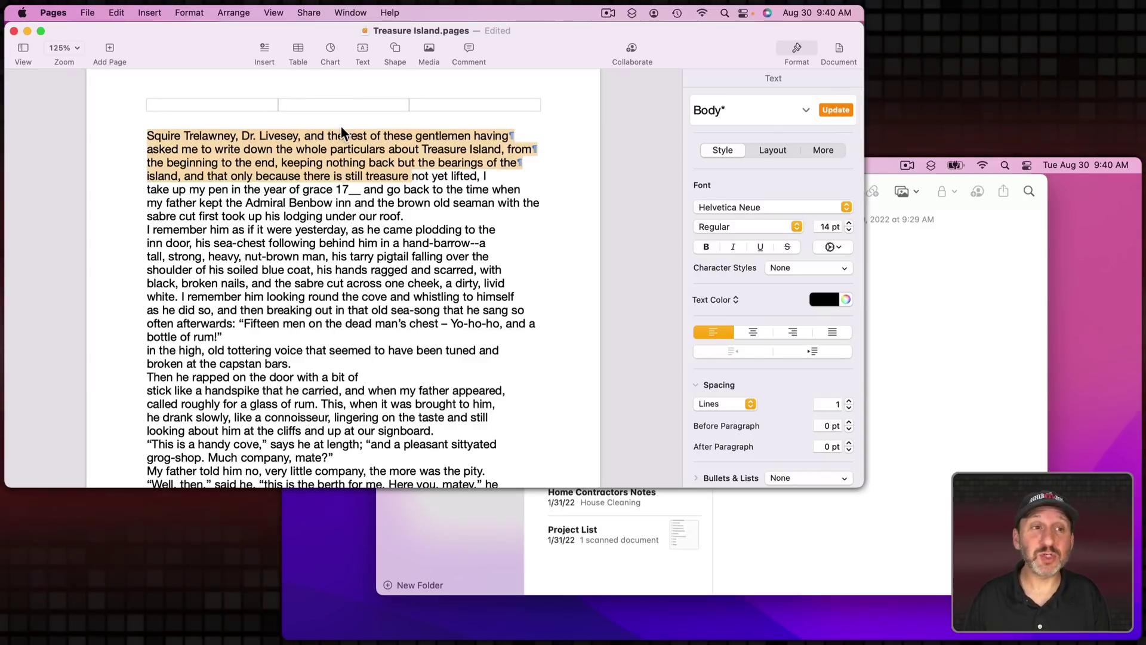
left_click(117, 13)
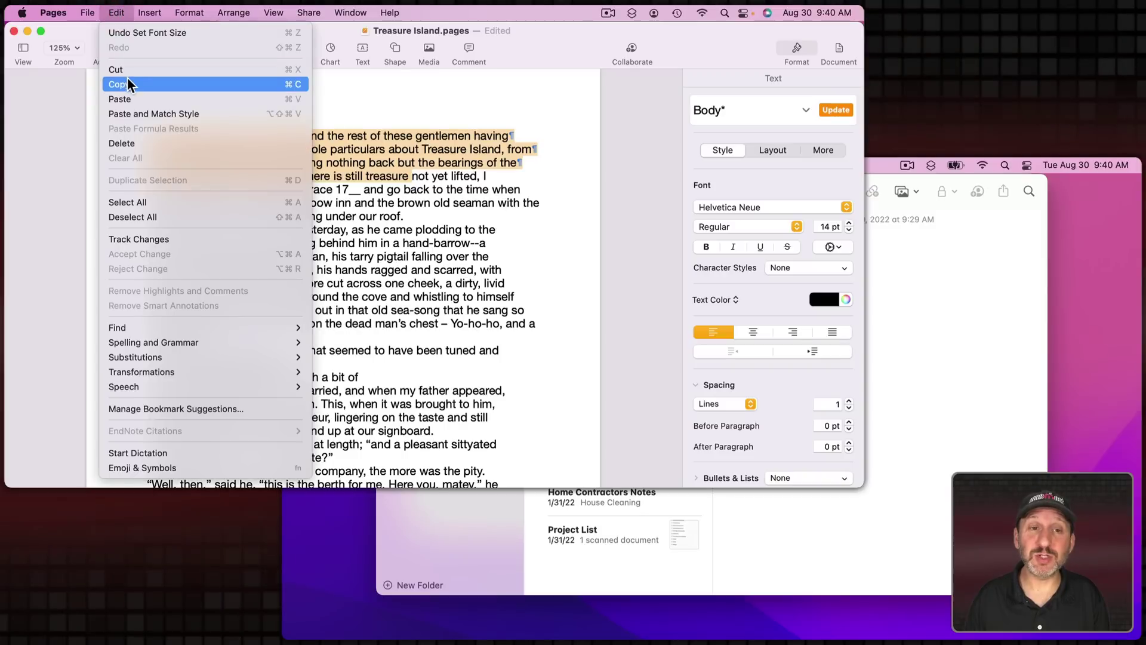
left_click(128, 83)
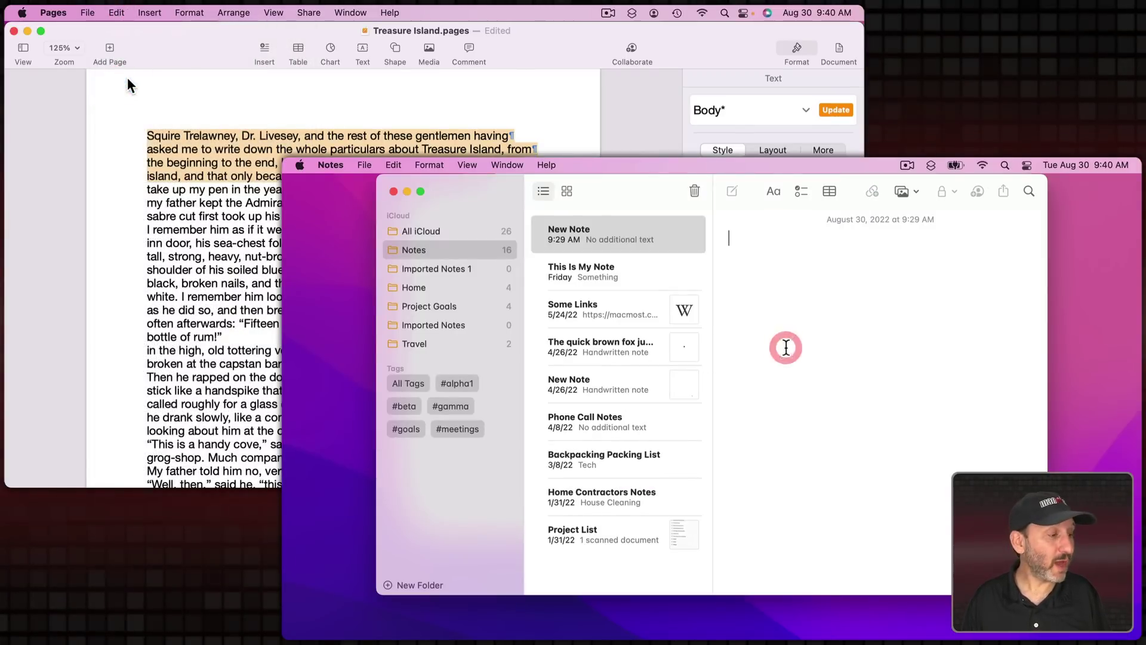
Paste the copied Treasure Island lines into the empty new note with Edit > Paste
left_click(786, 347)
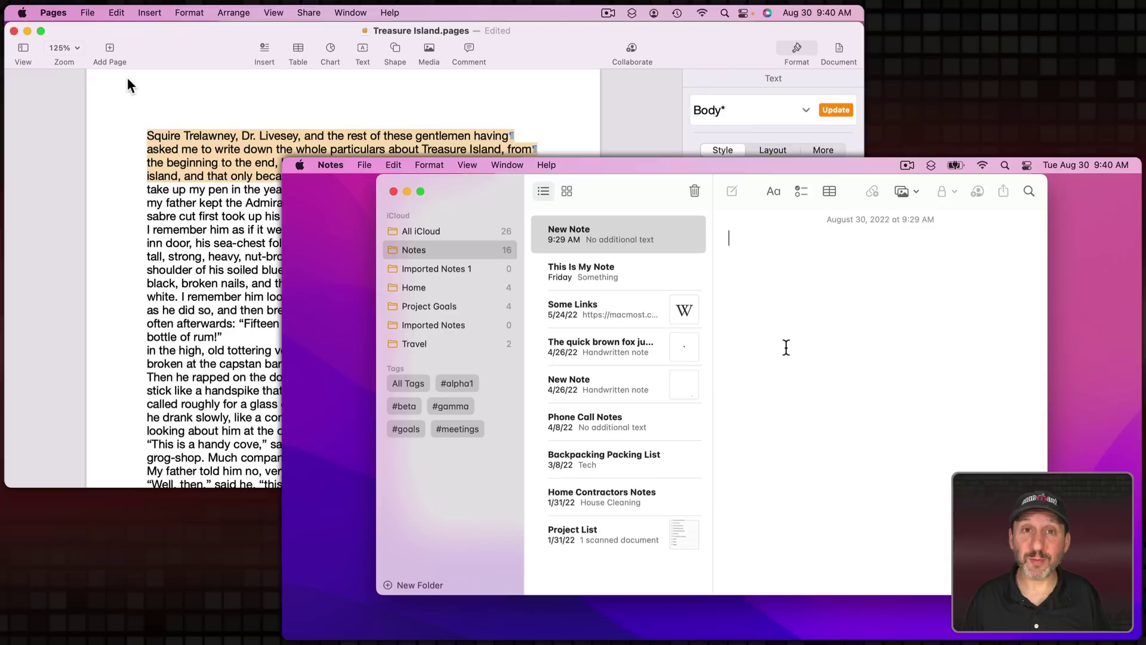
left_click(394, 165)
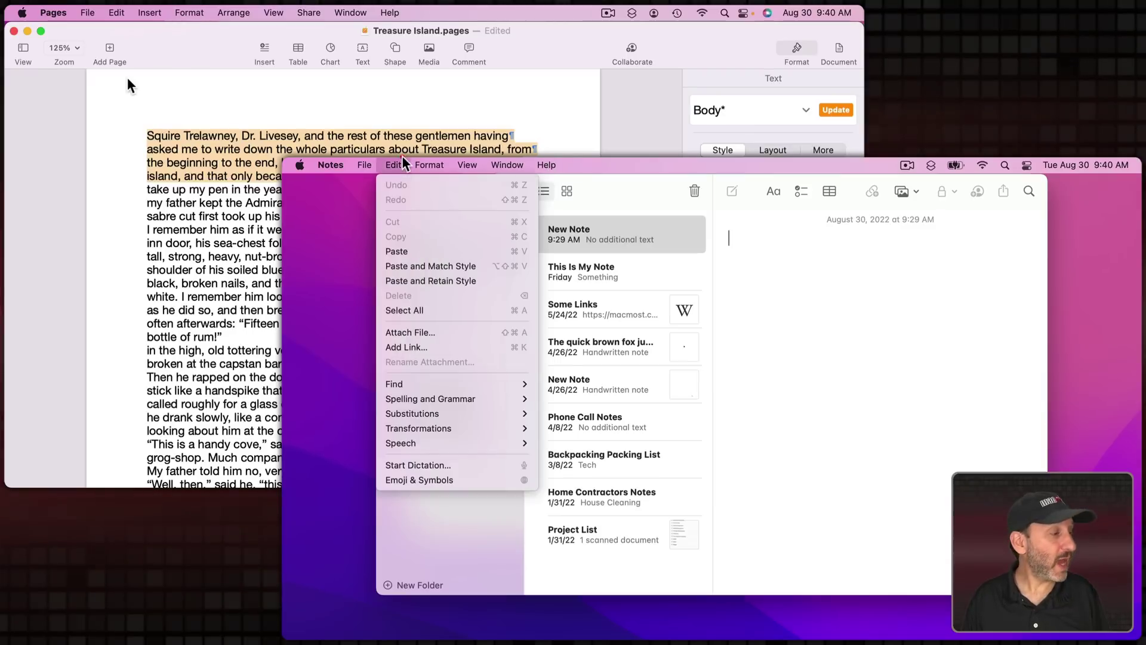
left_click(420, 251)
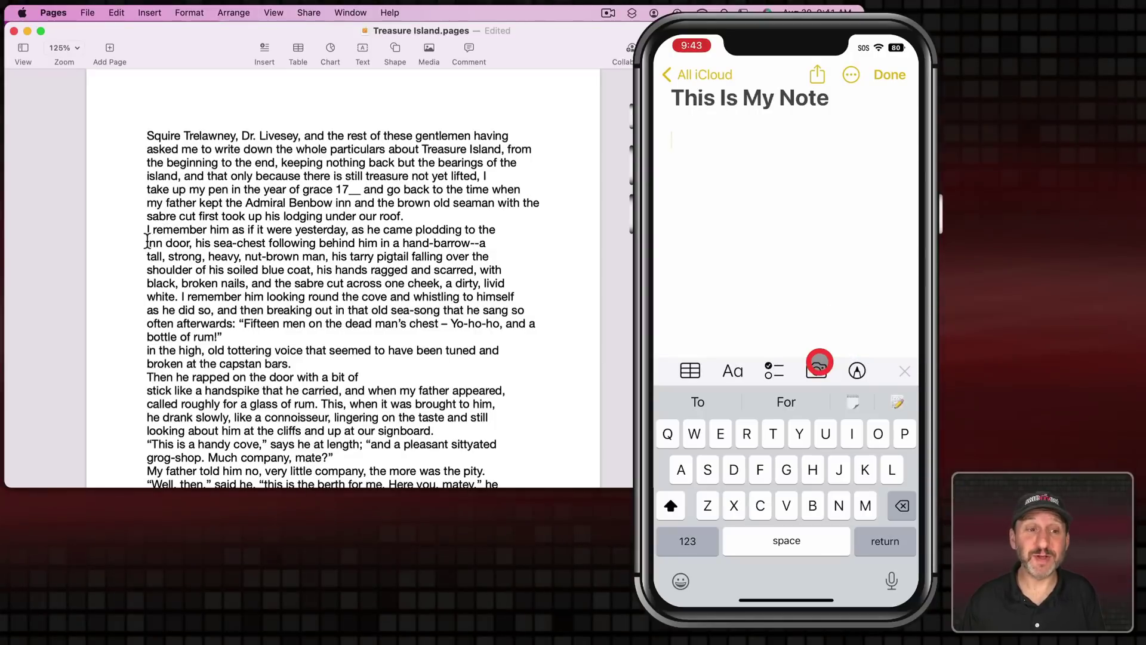
Copy the 'Fifteen men… bottle of rum!' quote in Pages and paste it into the iPhone note, allowing the paste
left_click_drag(146, 229, 304, 287)
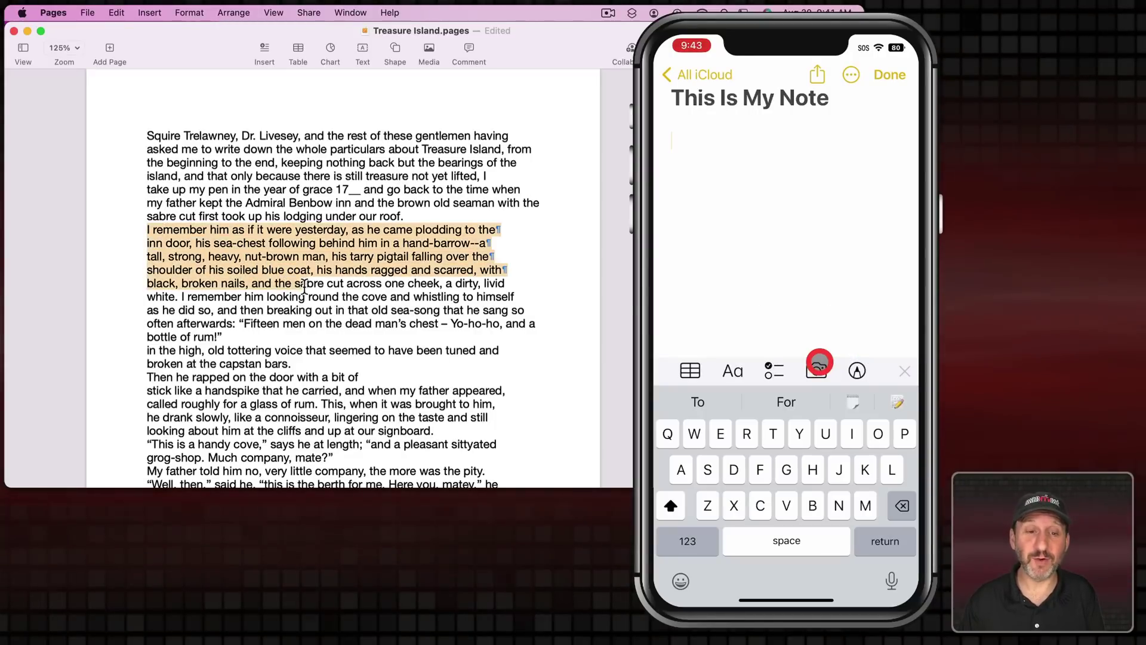
left_click_drag(244, 323, 217, 336)
key("super+c")
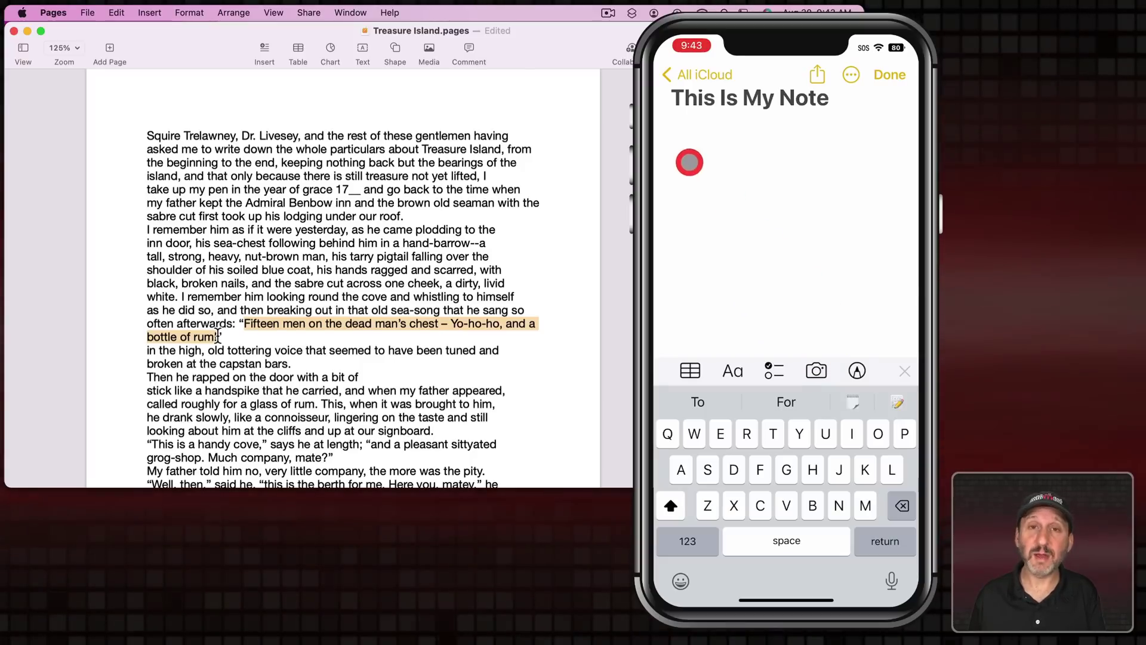
left_click(675, 138)
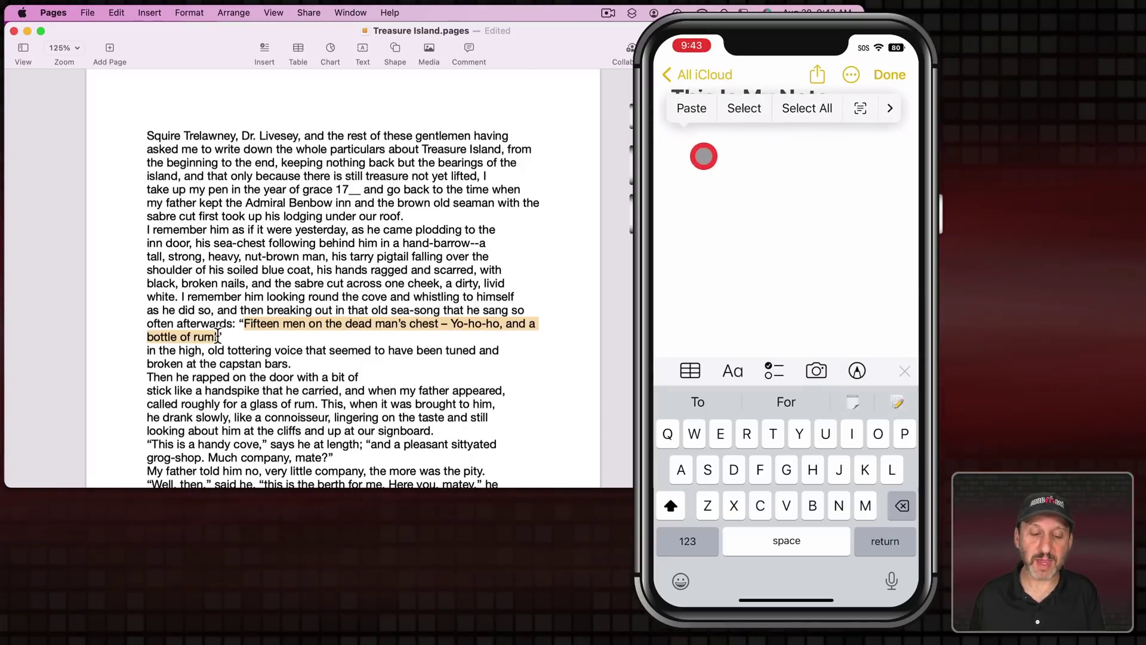
left_click(687, 111)
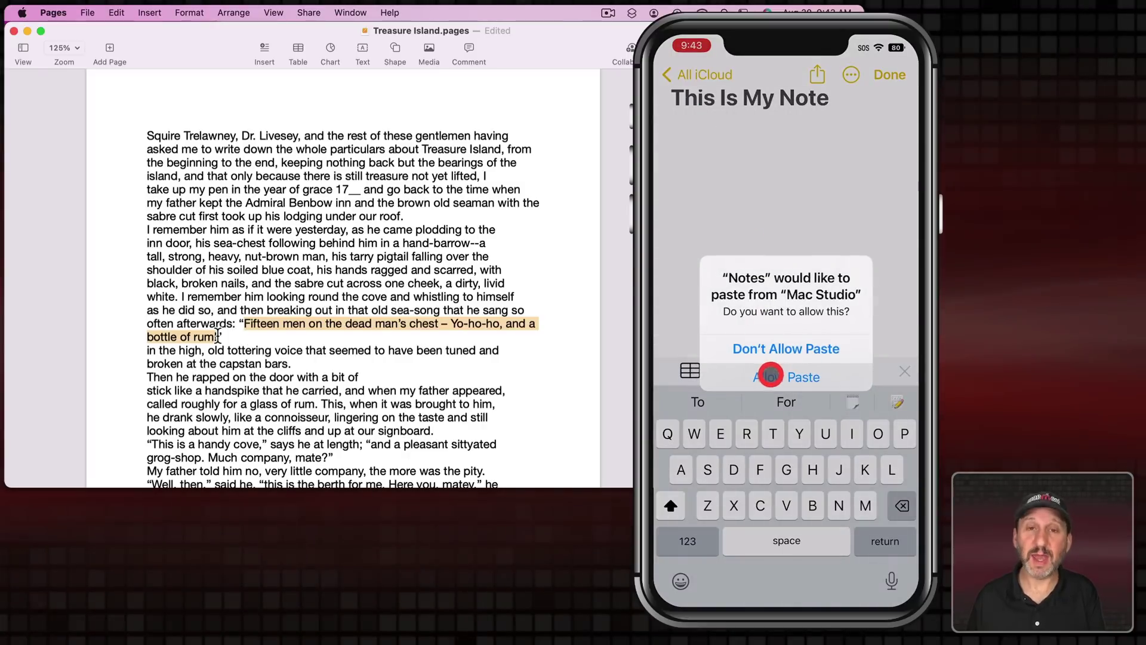
left_click(770, 375)
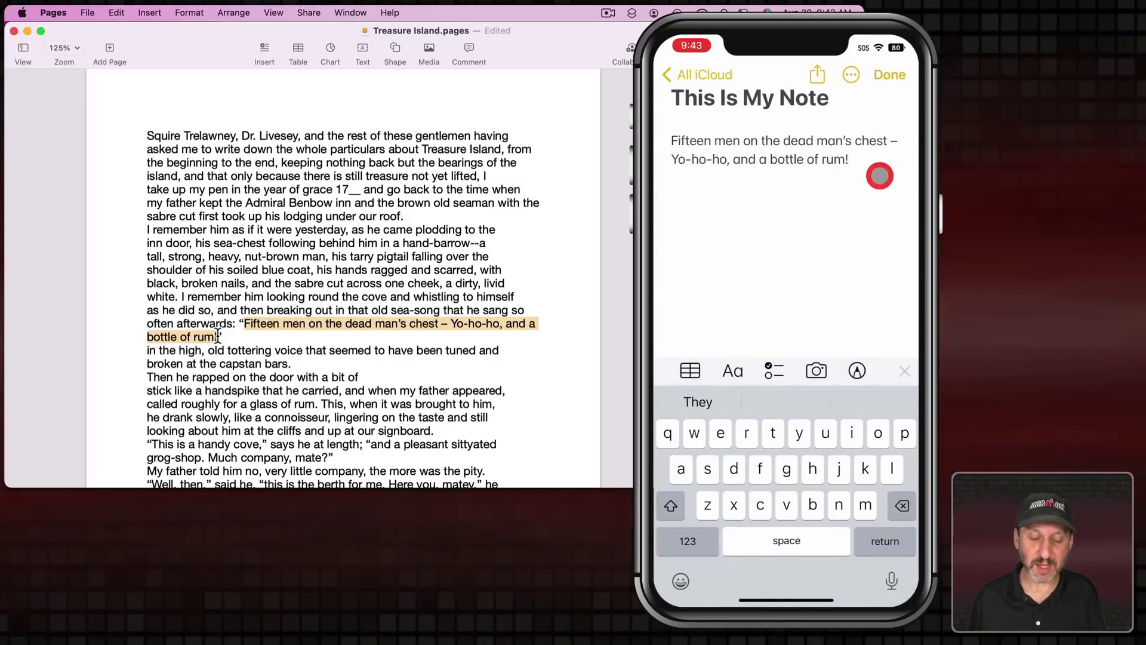
Copy 'Fifteen men' on the iPhone and paste it on a new line after the quote in Pages
left_click_drag(690, 140, 725, 126)
left_click(725, 124)
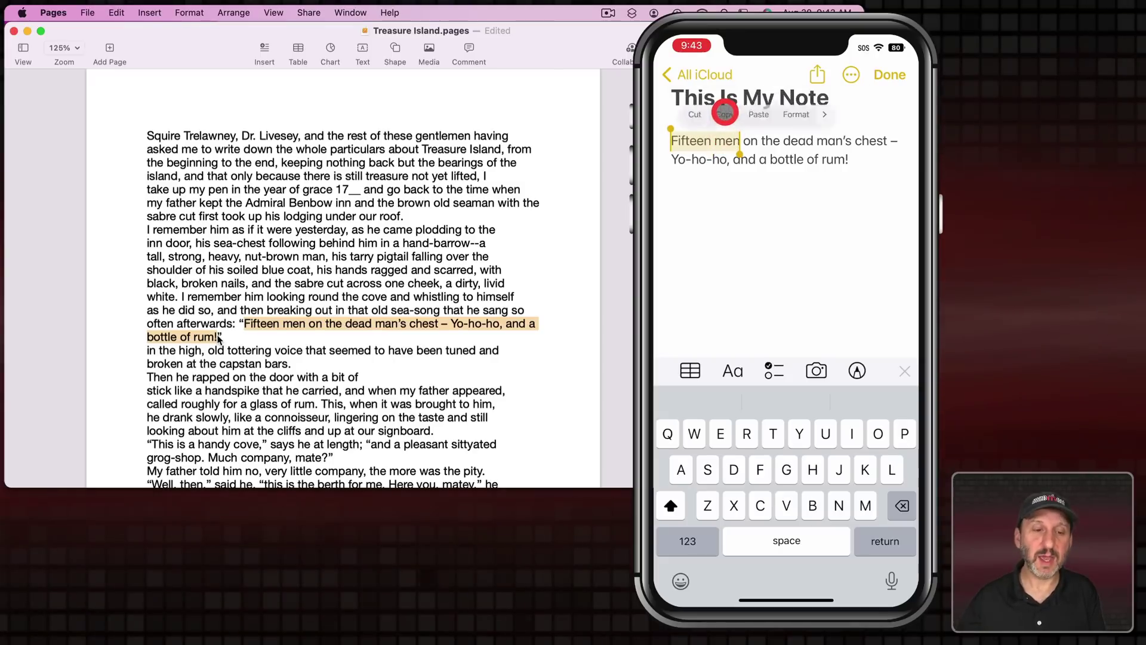
left_click(225, 336)
key("Return")
key("Return")
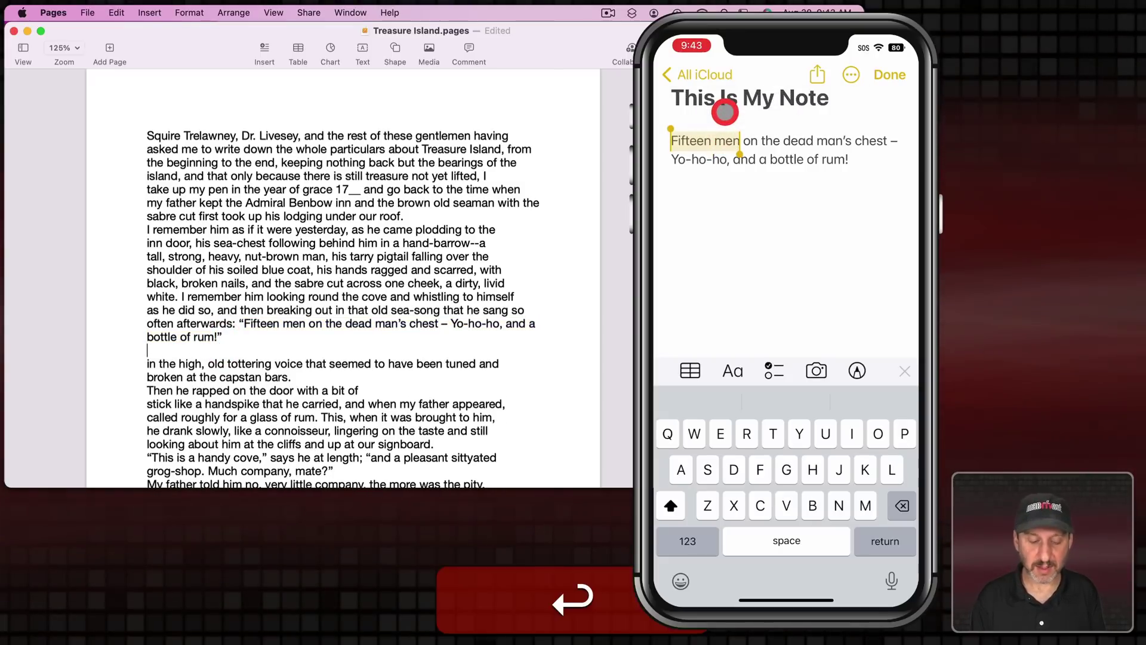
key("super+v")
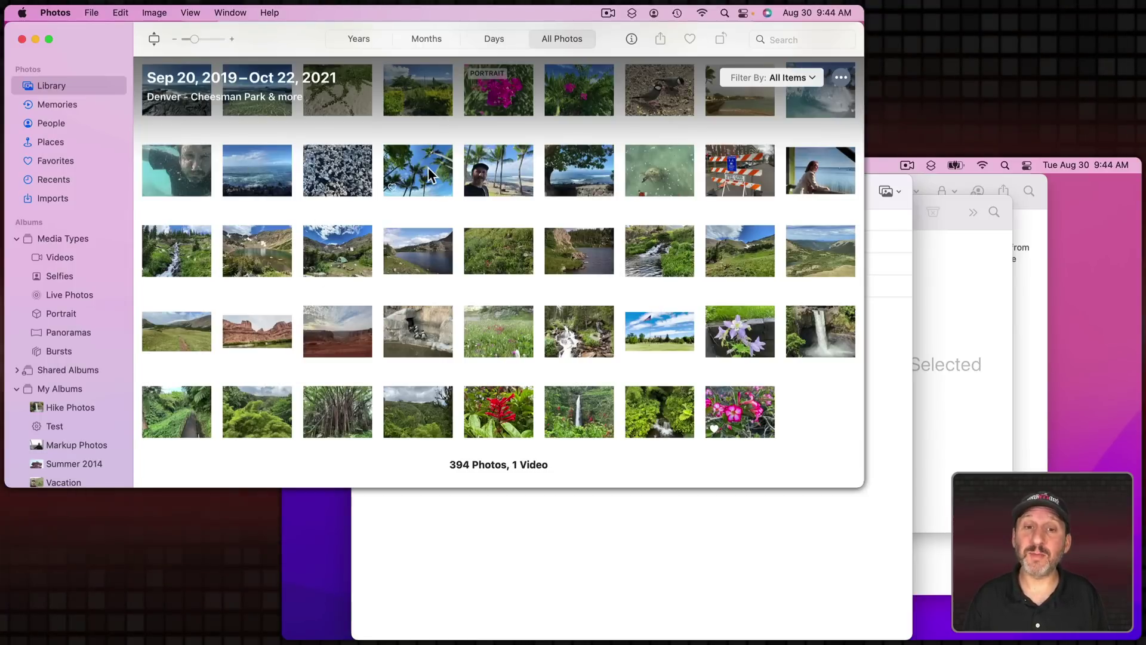
Copy the palm-tree beach selfie from the Photos library with Edit > Copy
left_click(486, 173)
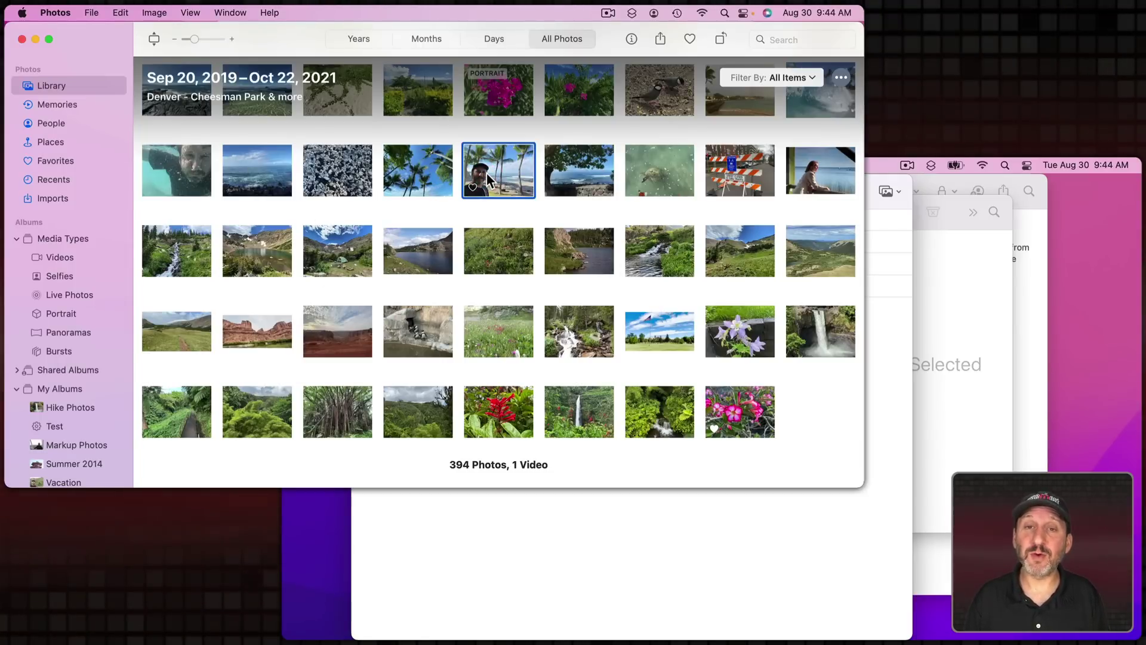
left_click(120, 13)
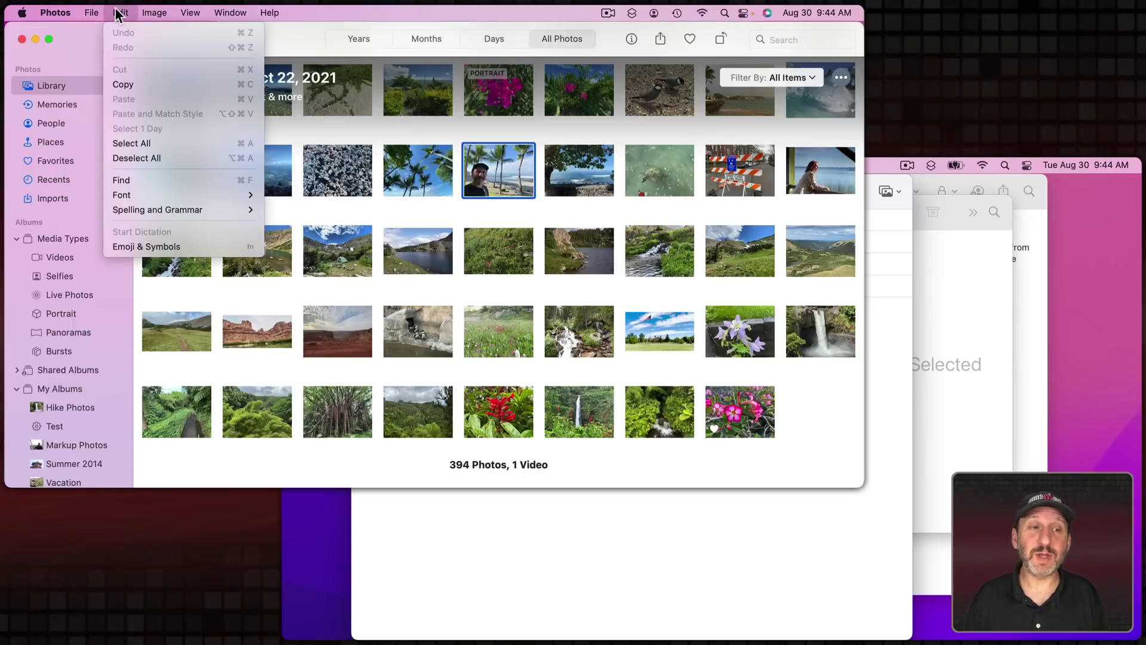
left_click(125, 84)
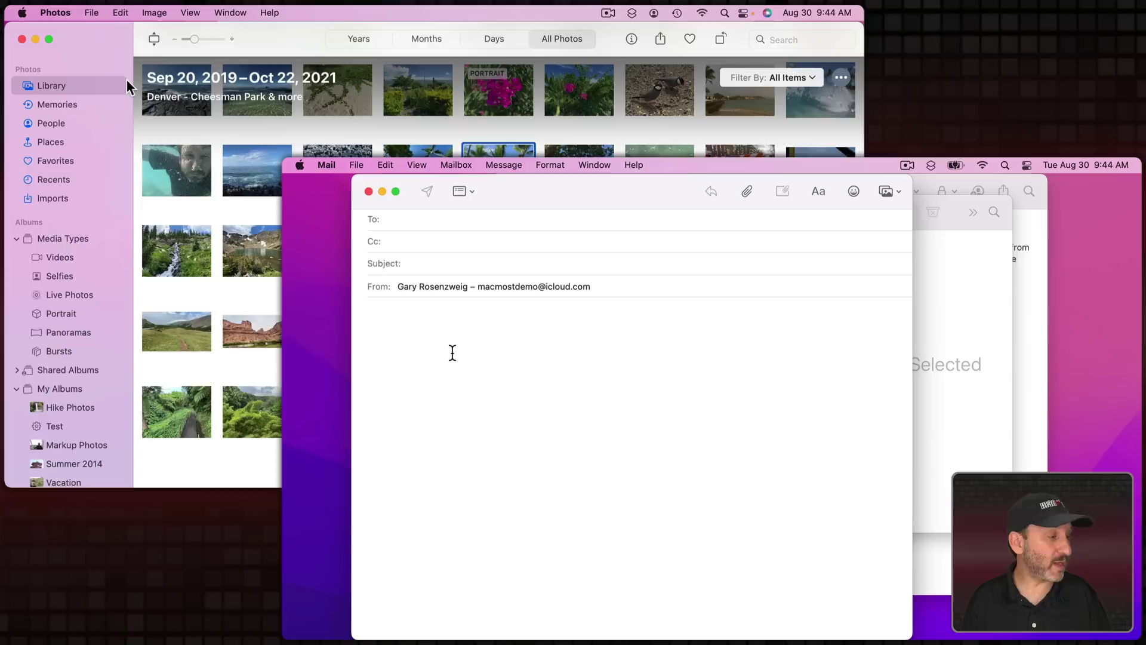
Paste the palm-tree selfie into the new Mail message body with Cmd+V
key("super+v")
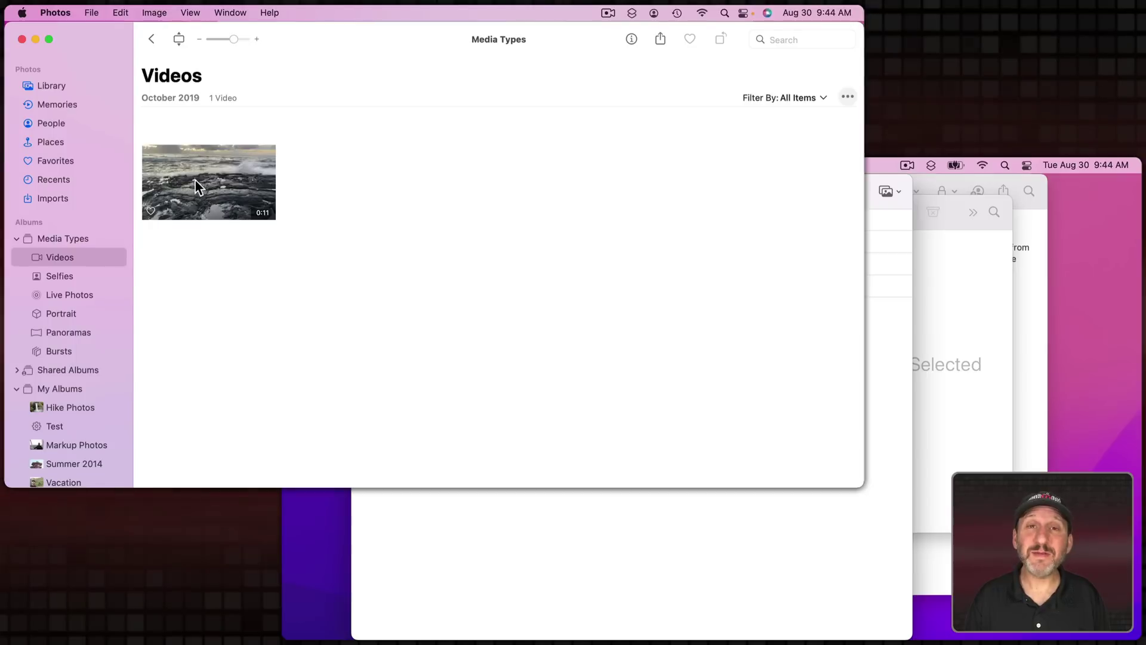
Paste the 11-second video into the Mail message, then copy a cloud-and-trees region of picture.jpeg in Preview
left_click(197, 186)
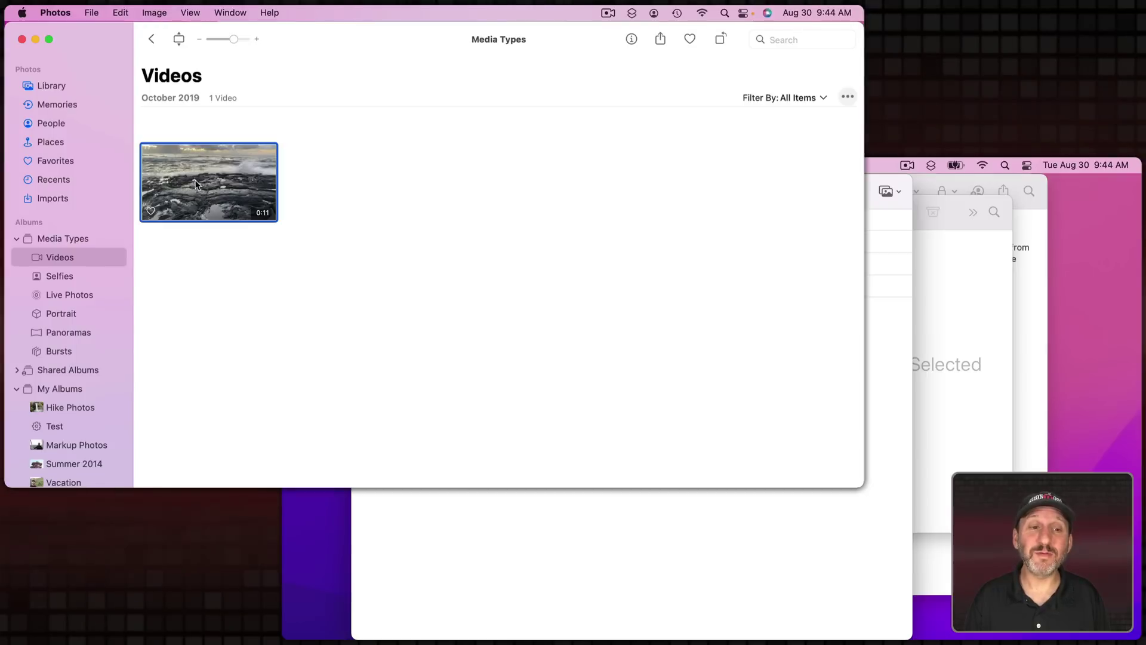
key("super+c")
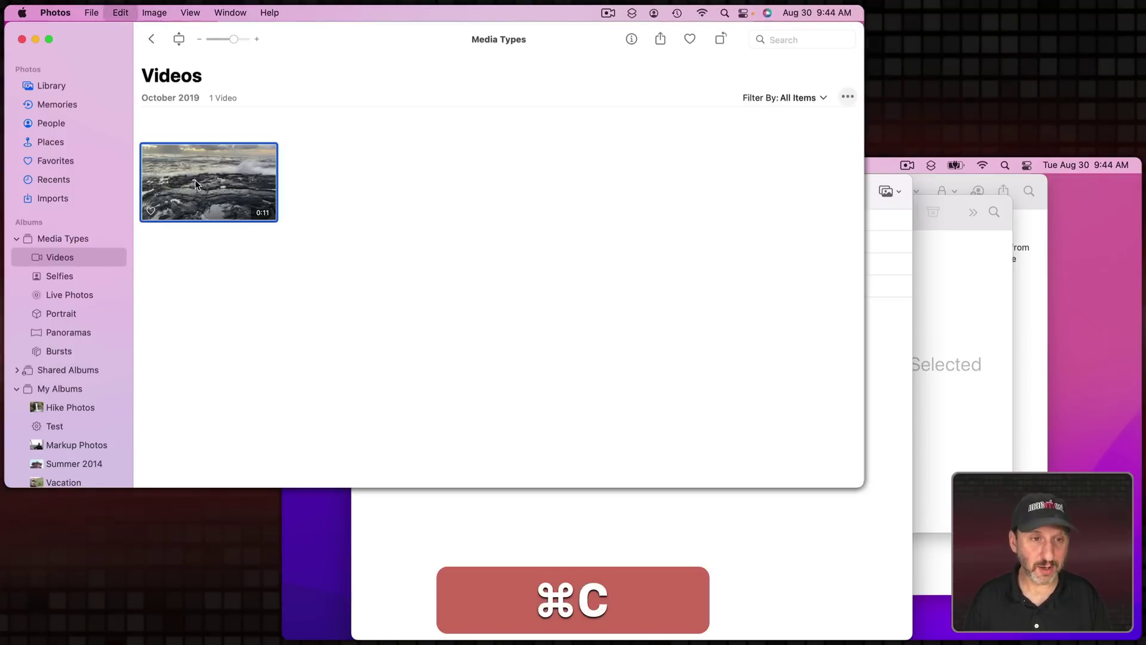
left_click(448, 400)
key("super+v")
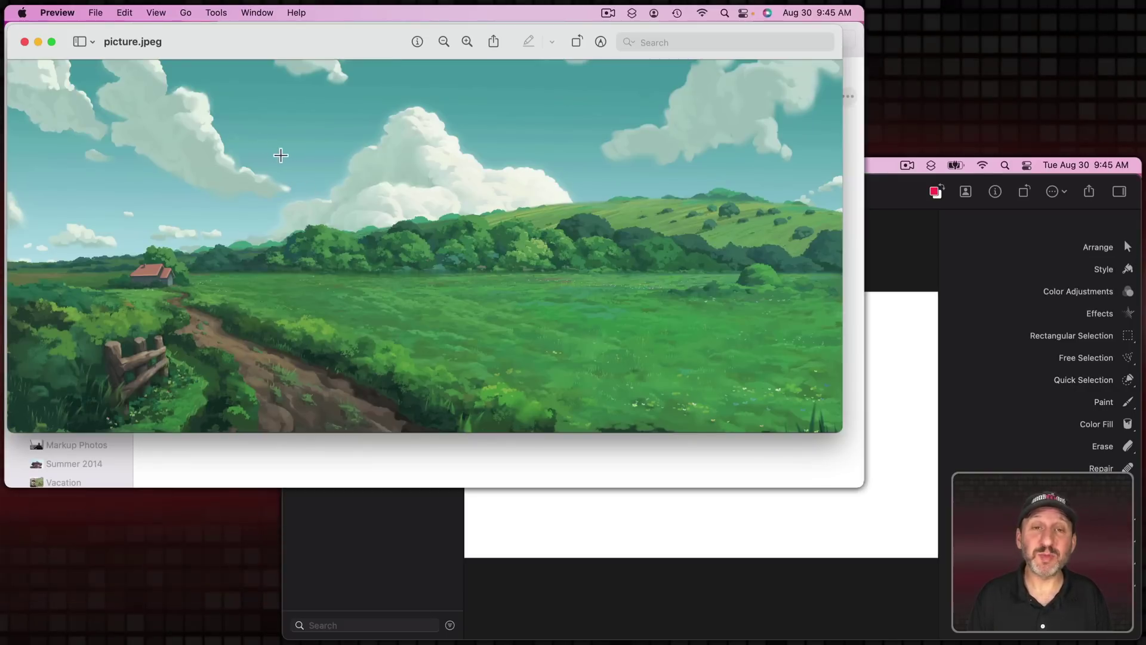
left_click_drag(440, 223, 551, 306)
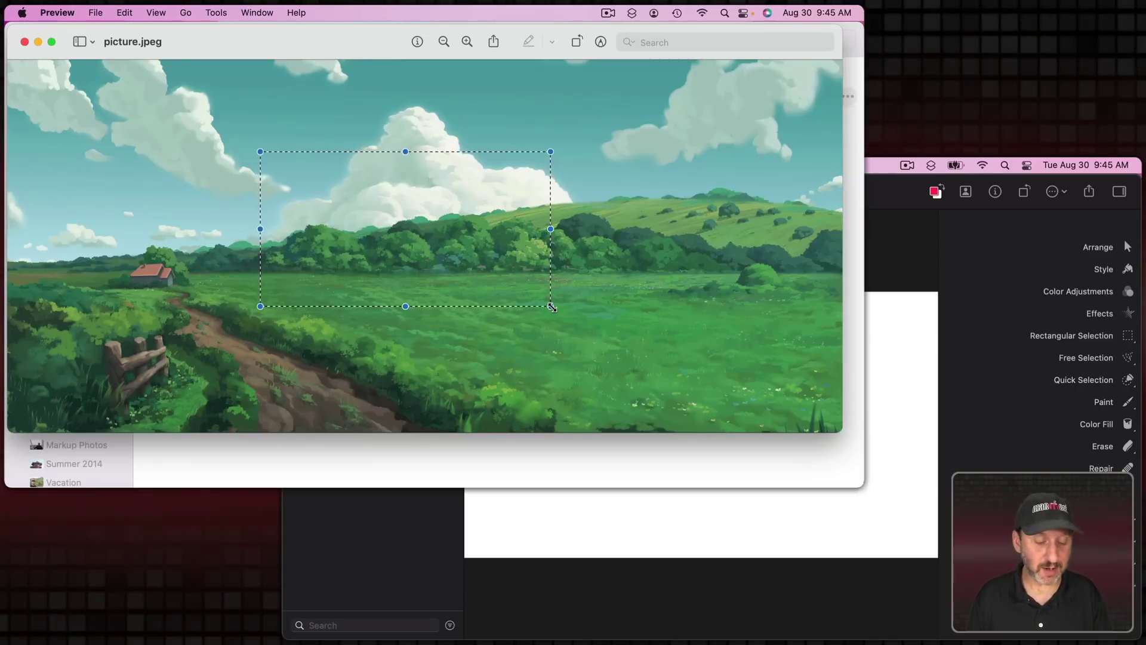
key("super+c")
Paste the copied landscape region as a new layer on the blank Untitled 2560 × 1440 canvas
left_click(688, 321)
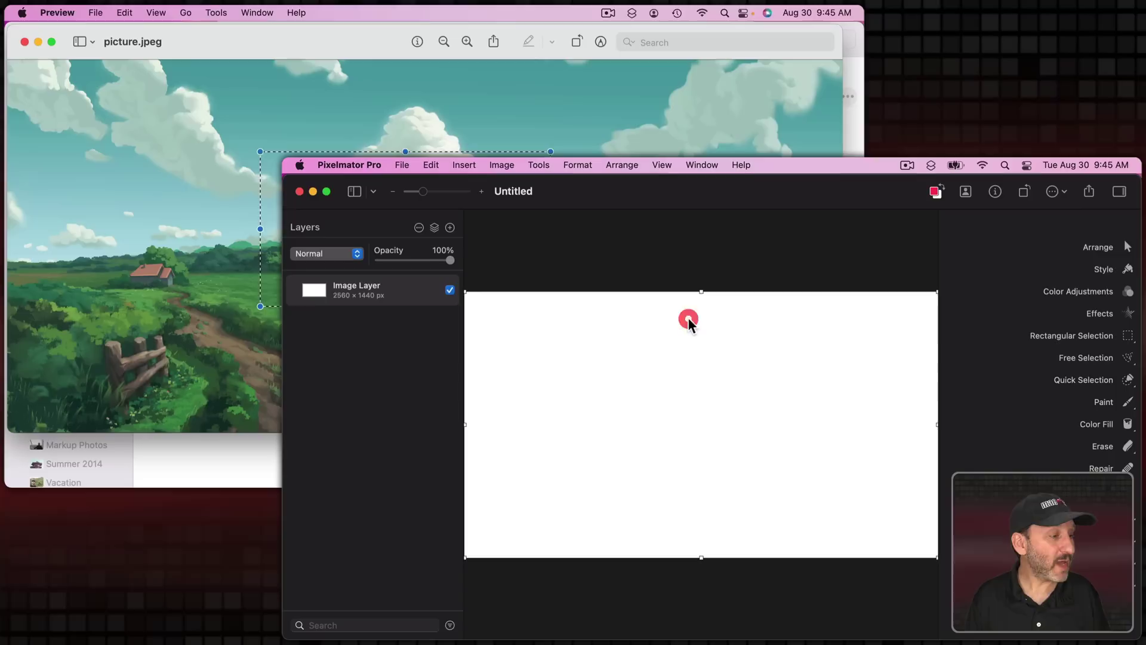
key("super+v")
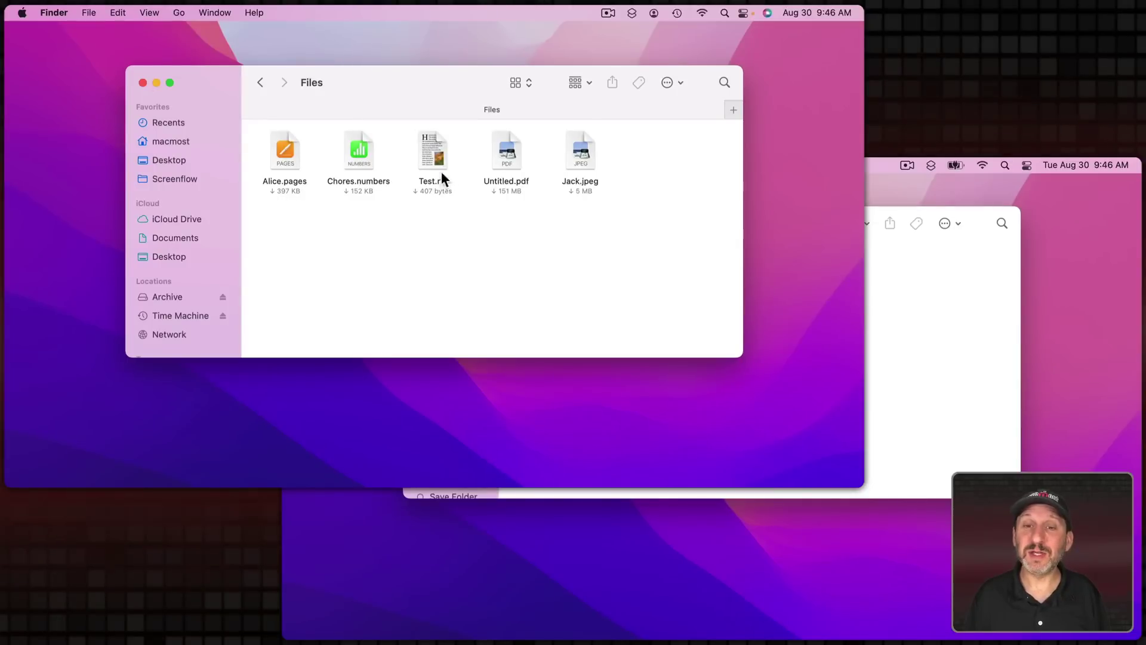
Copy Test.rtf from the Files folder and paste it into the other Mac's Documents folder
left_click(429, 152)
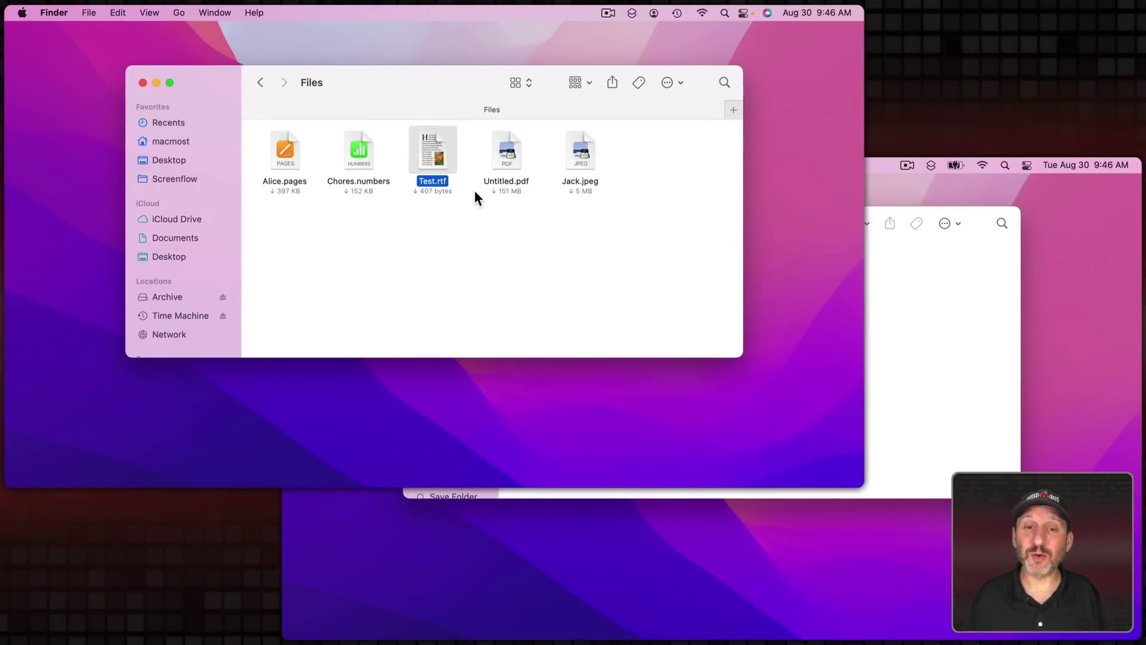
left_click(116, 12)
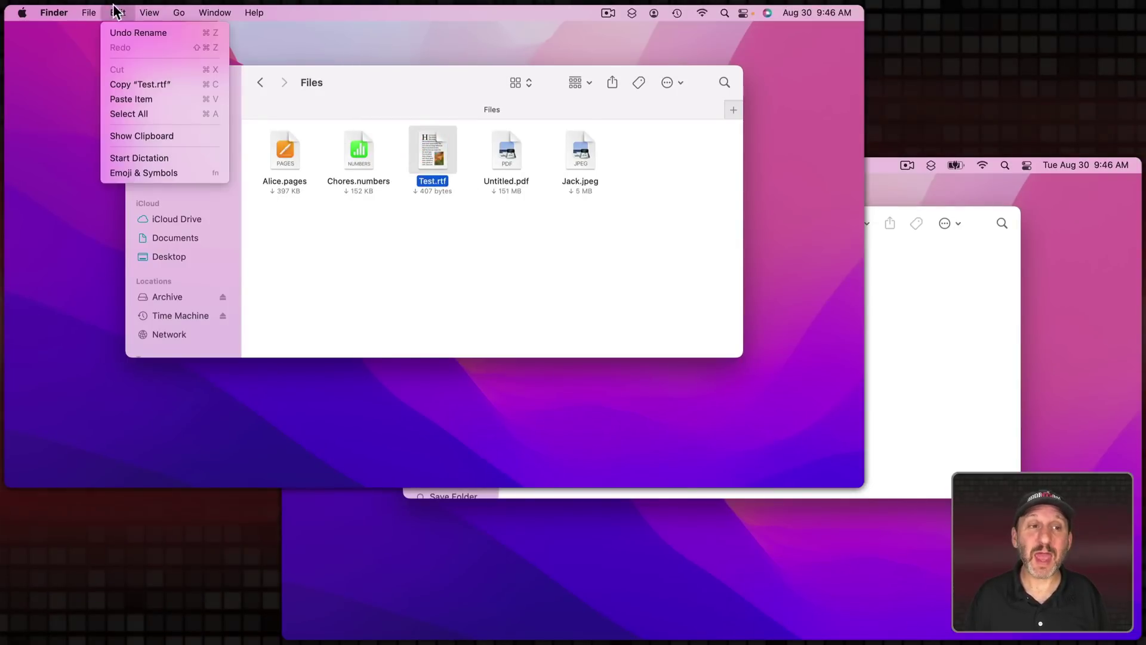
left_click(128, 85)
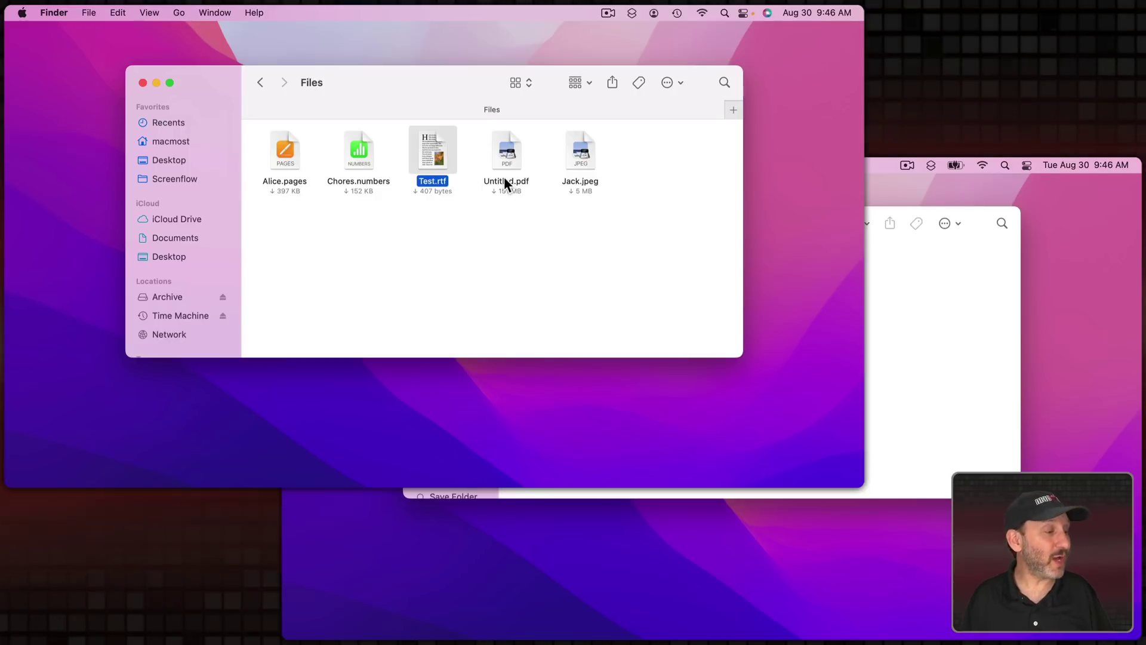
key("super+v")
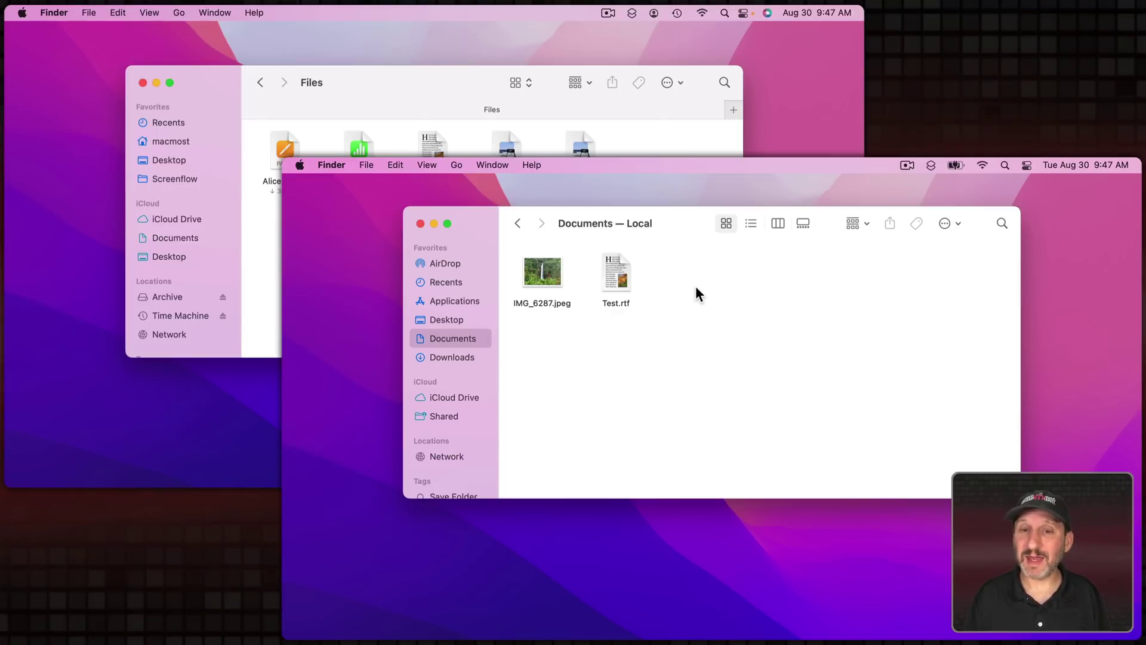
Copy Untitled.pdf and Jack.jpeg together and paste them into the other Mac's Documents folder
left_click_drag(486, 217, 610, 149)
key("super+c")
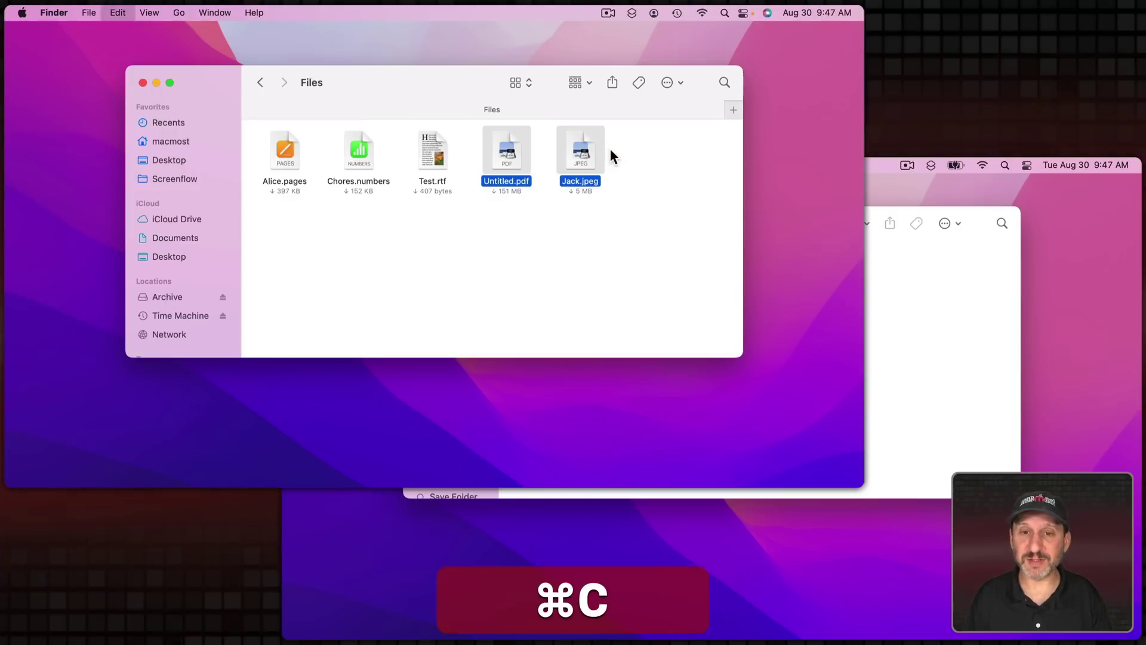
key("super+v")
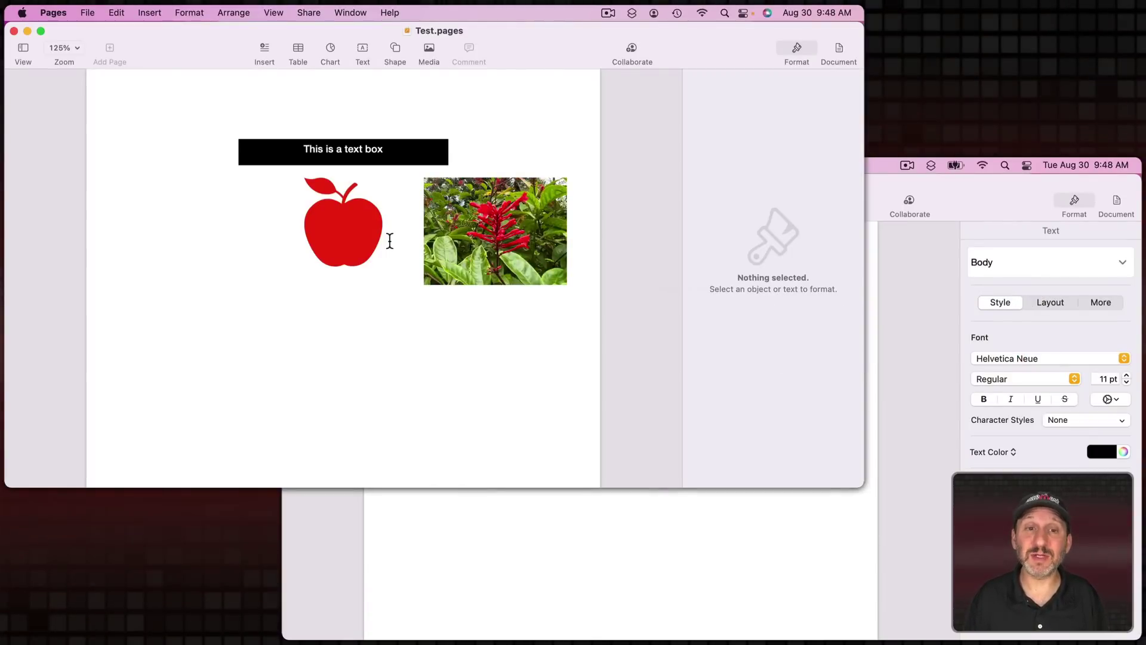
Copy the black text box, red apple and flower photo from Test.pages into the other Mac's Untitled document
left_click(367, 157)
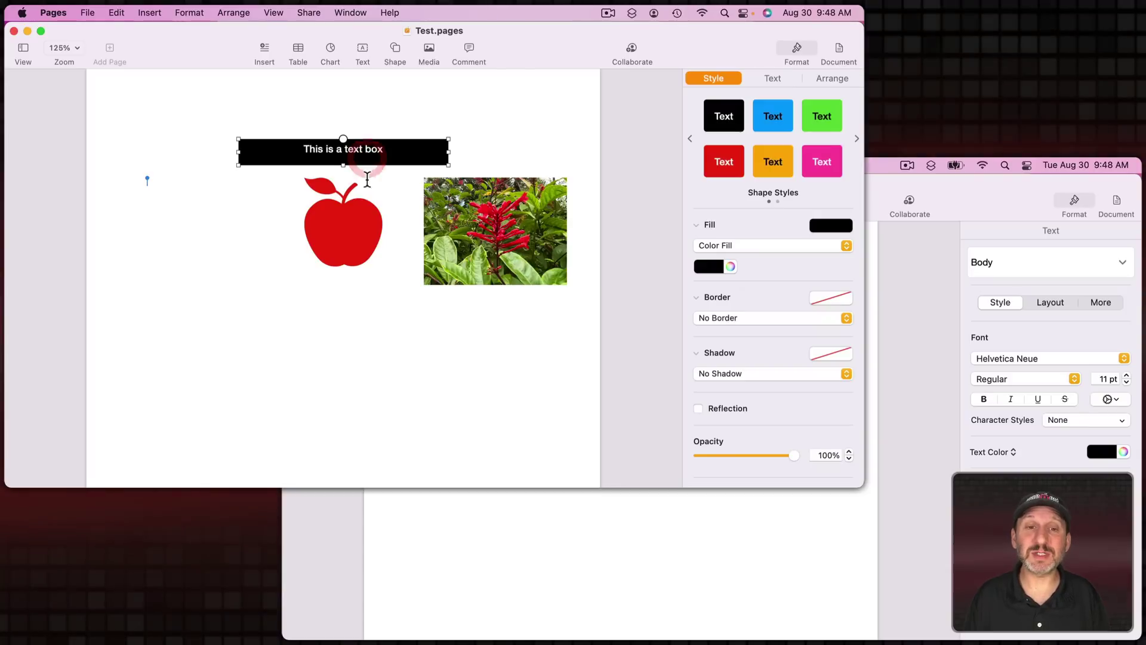
left_click(361, 224, "shift")
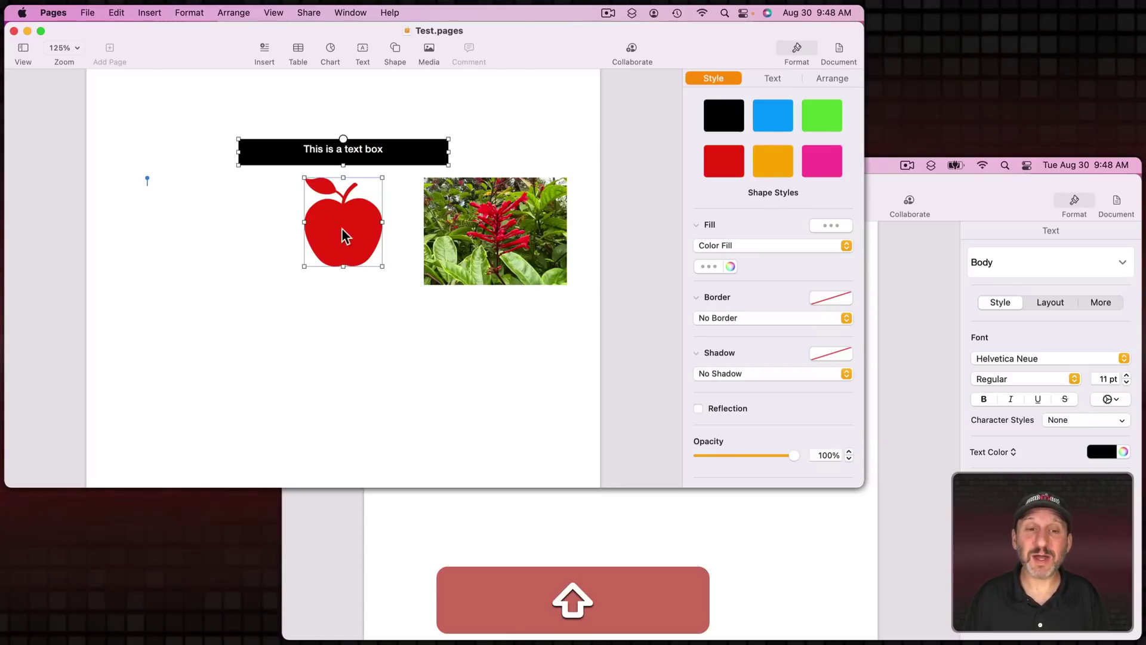
left_click(469, 225, "shift")
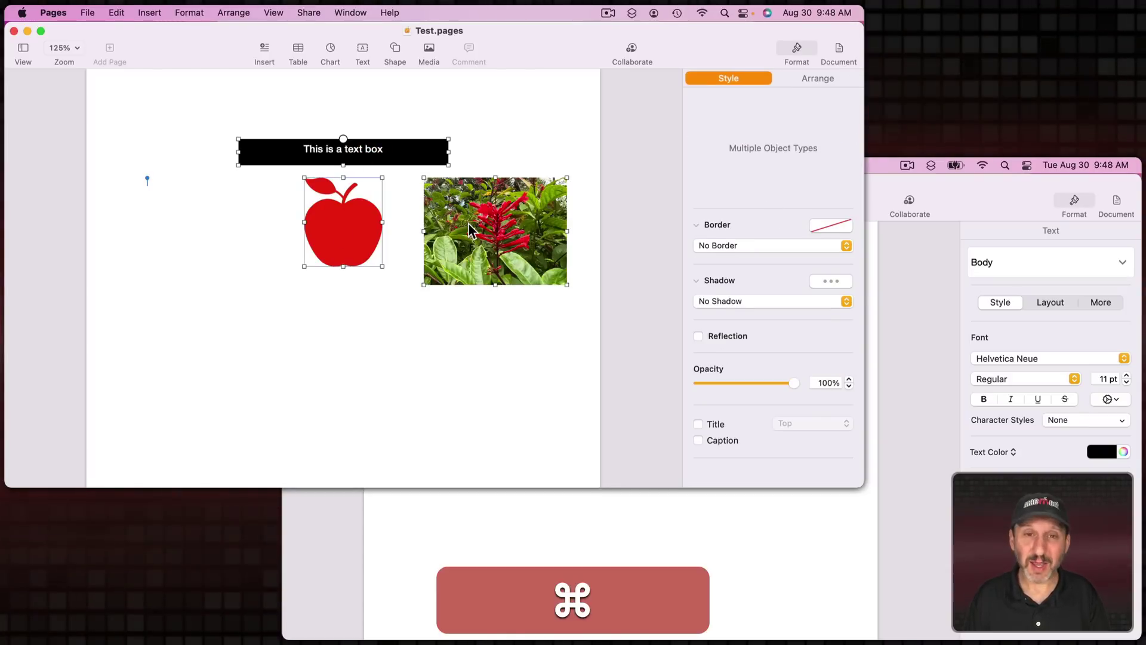
key("super+c")
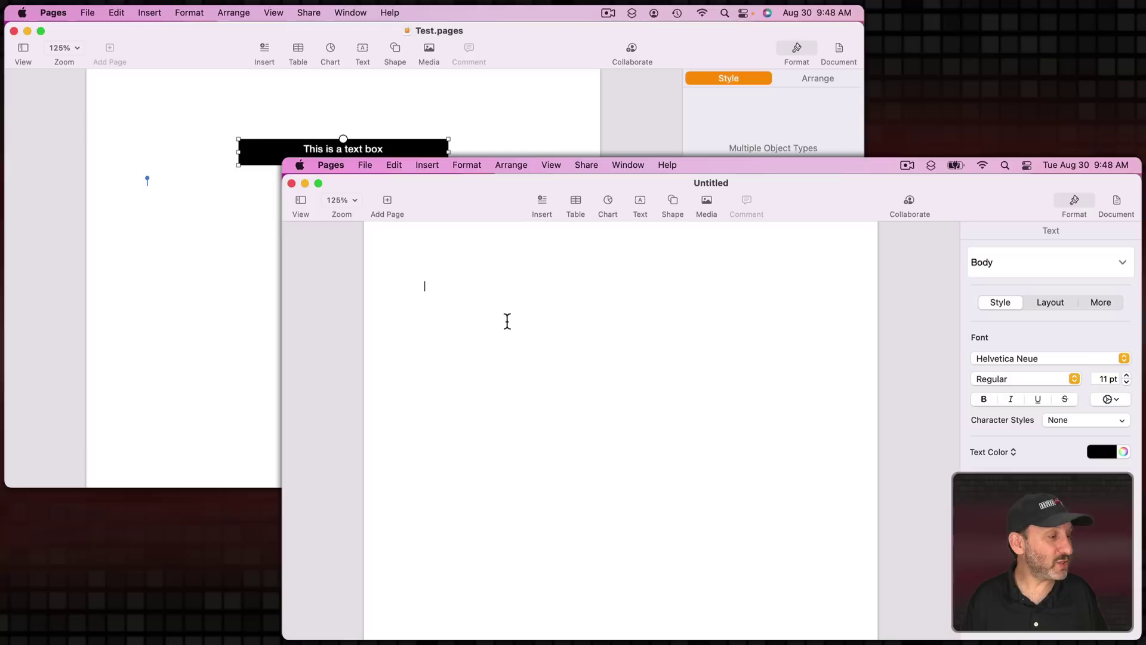
key("super+v")
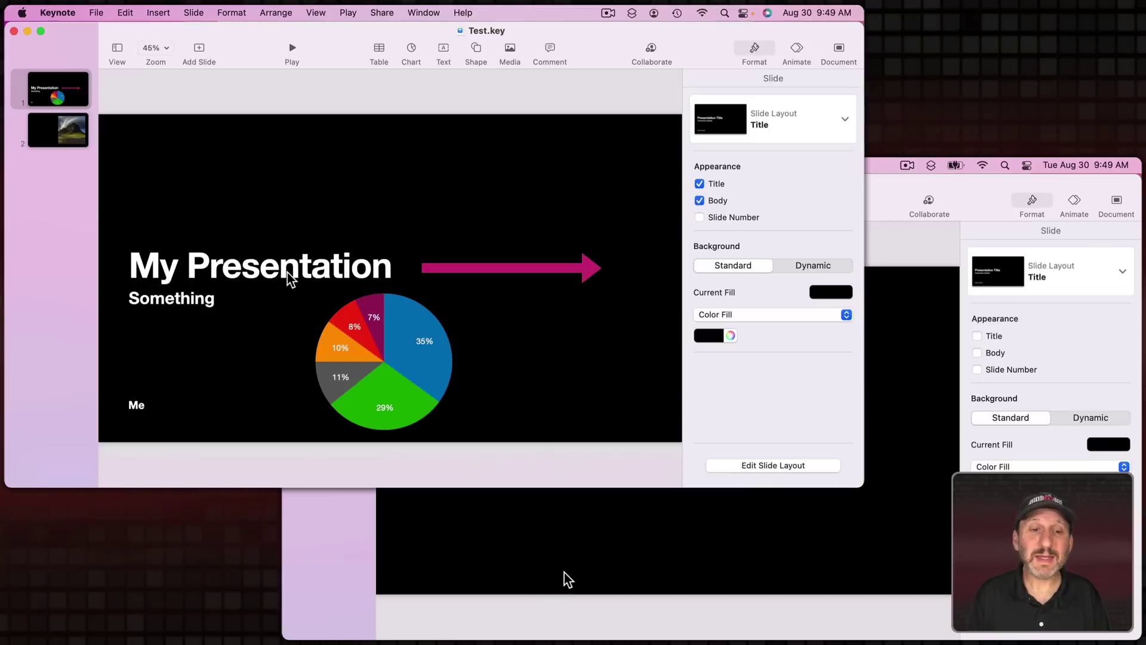
Copy the 'My Presentation' title, magenta arrow and pie chart onto the Untitled presentation's slide
left_click(289, 266)
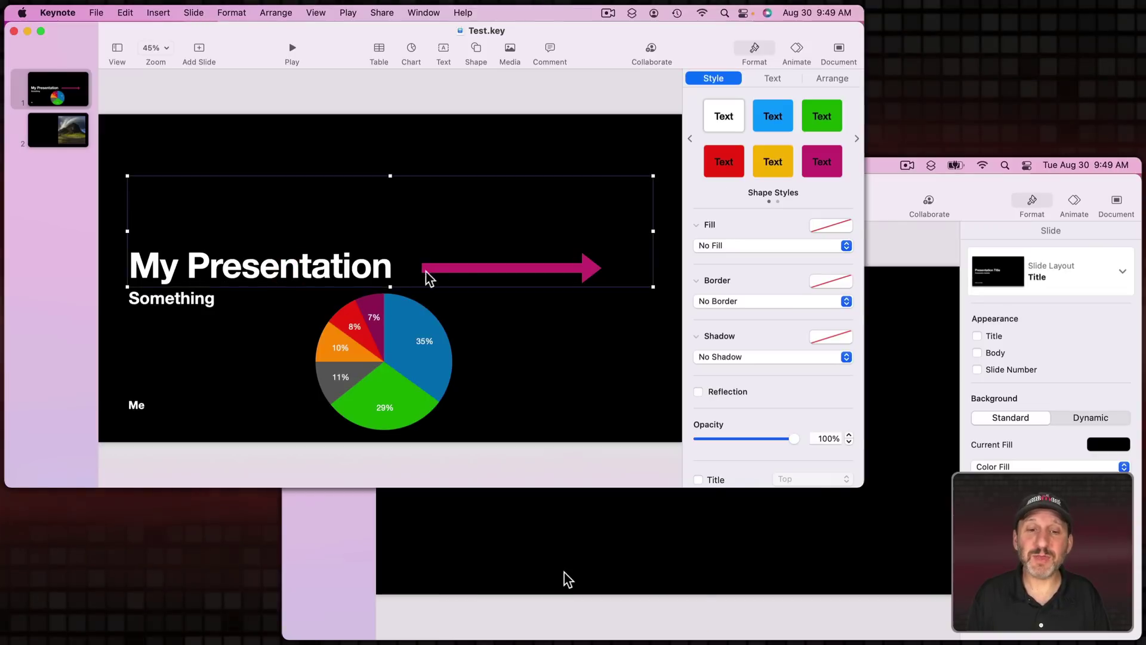
left_click(461, 268, "shift")
left_click(386, 345, "shift")
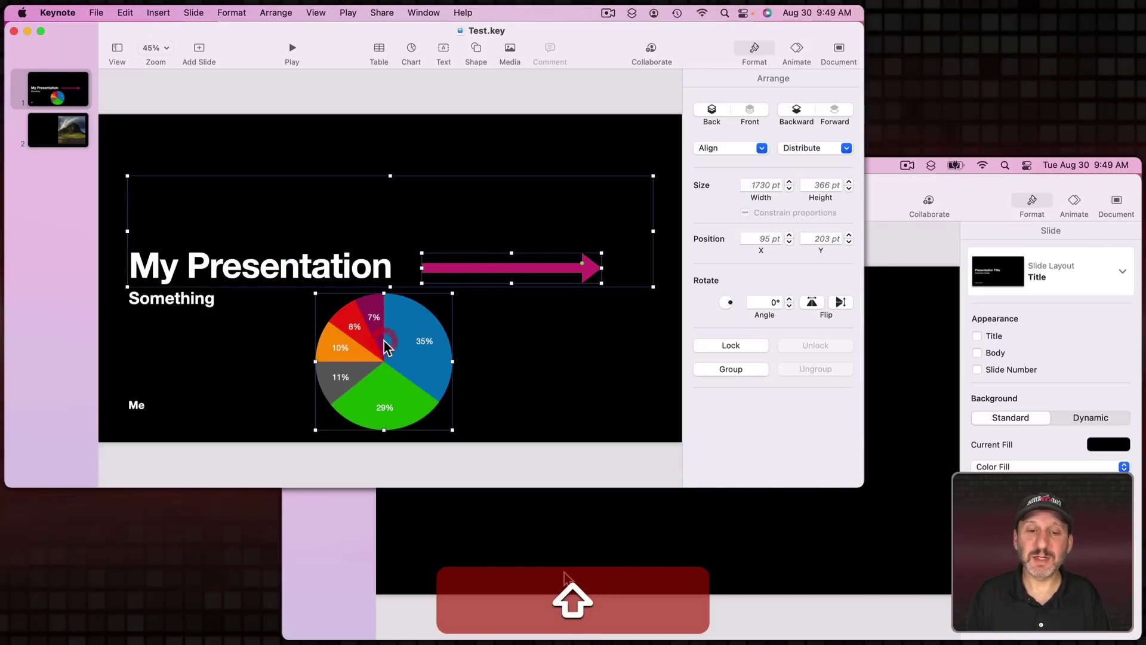
key("super+c")
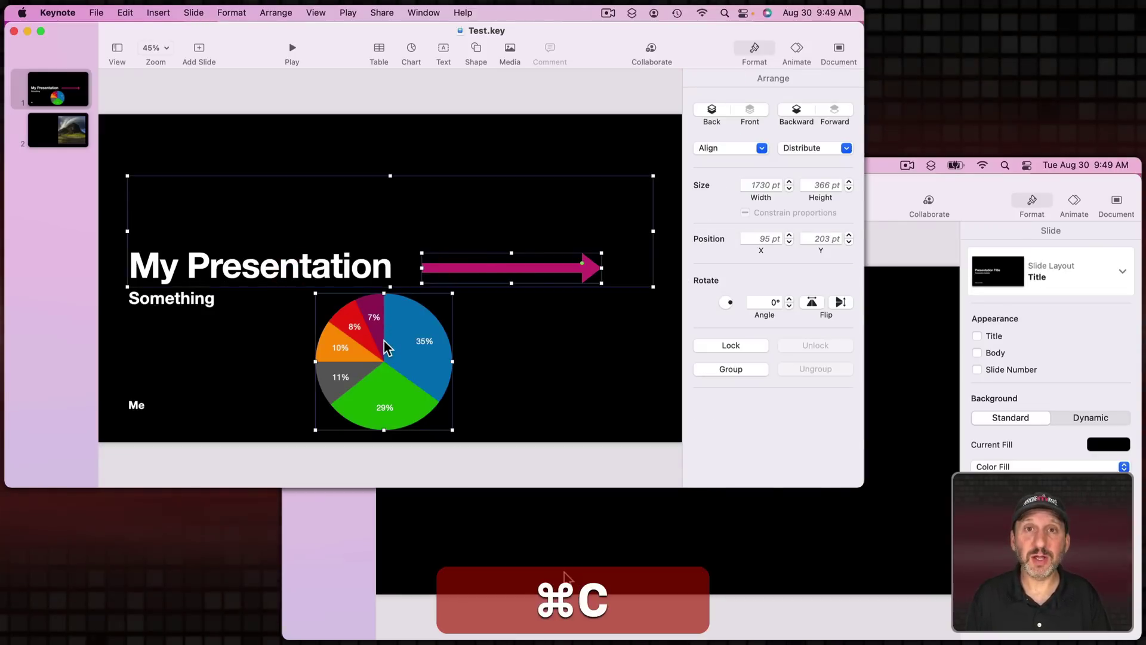
left_click(565, 574)
key("super+v")
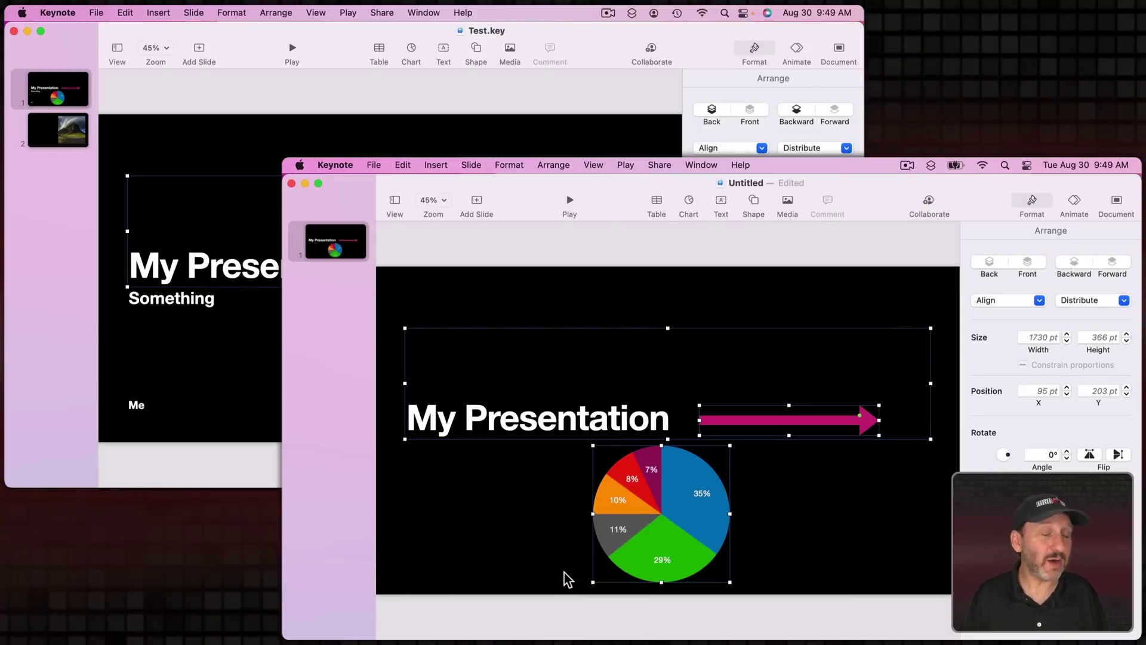
Copy slides 1 and 2 of Test.key into the Untitled presentation's slide list
left_click(88, 117)
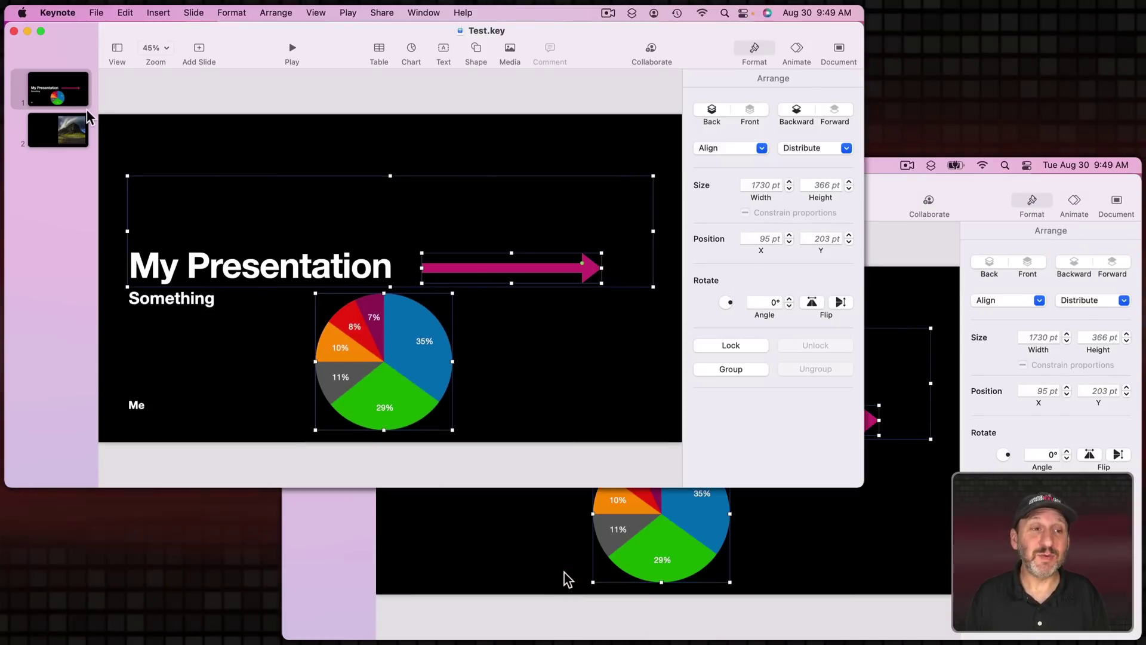
left_click(72, 104)
left_click(62, 119, "shift")
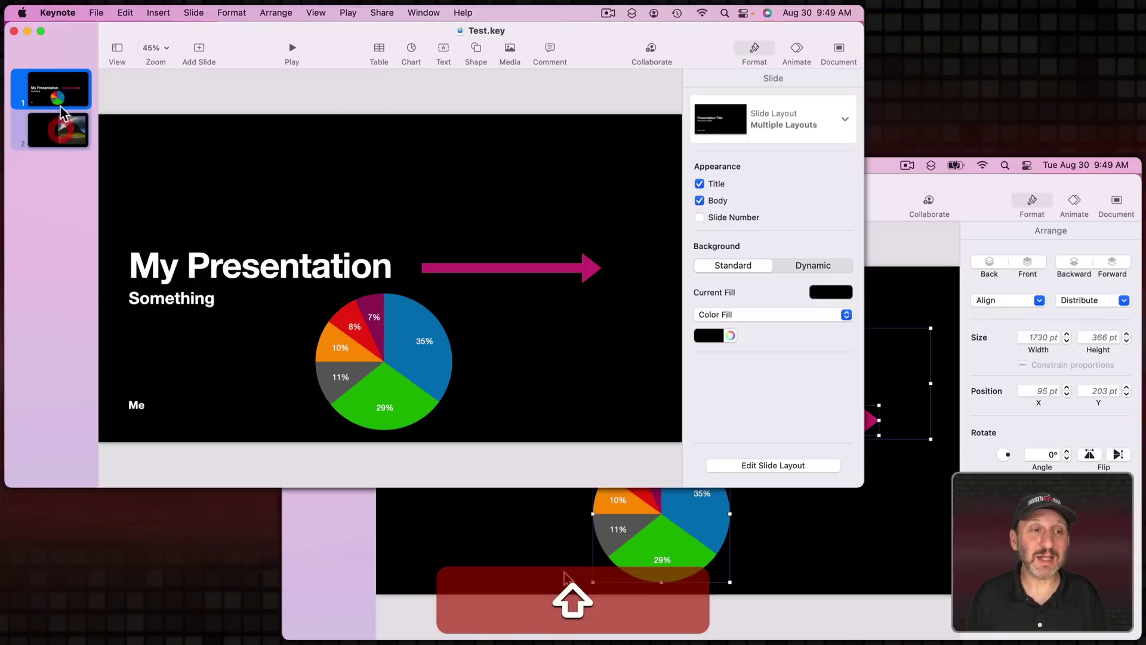
key("super+c")
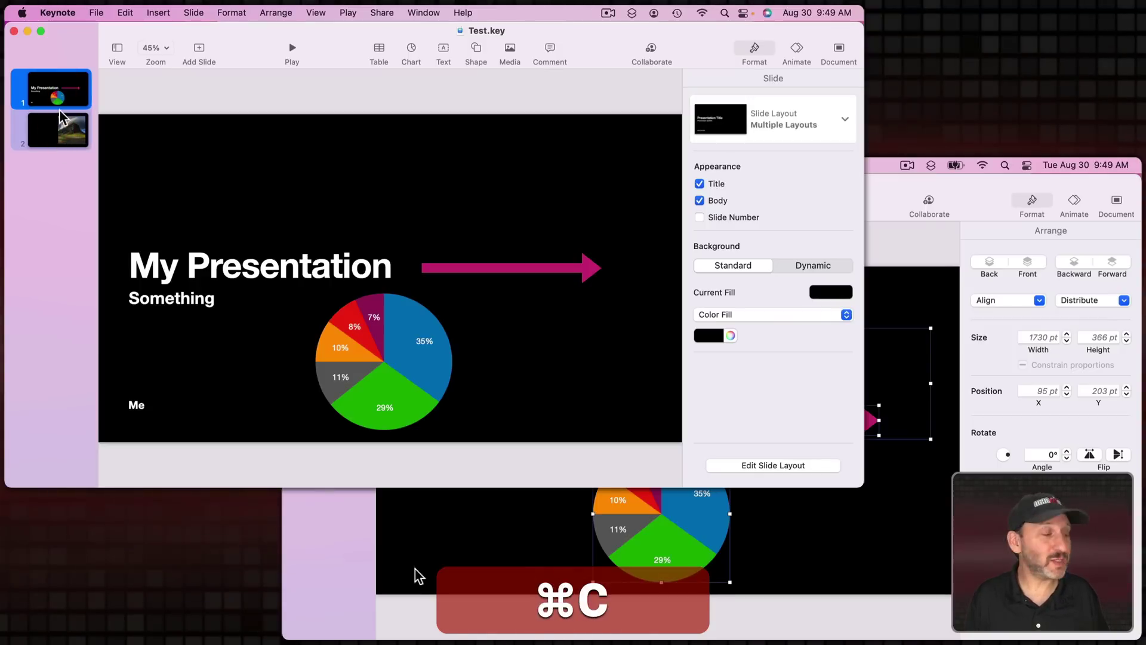
left_click(341, 496)
key("super+v")
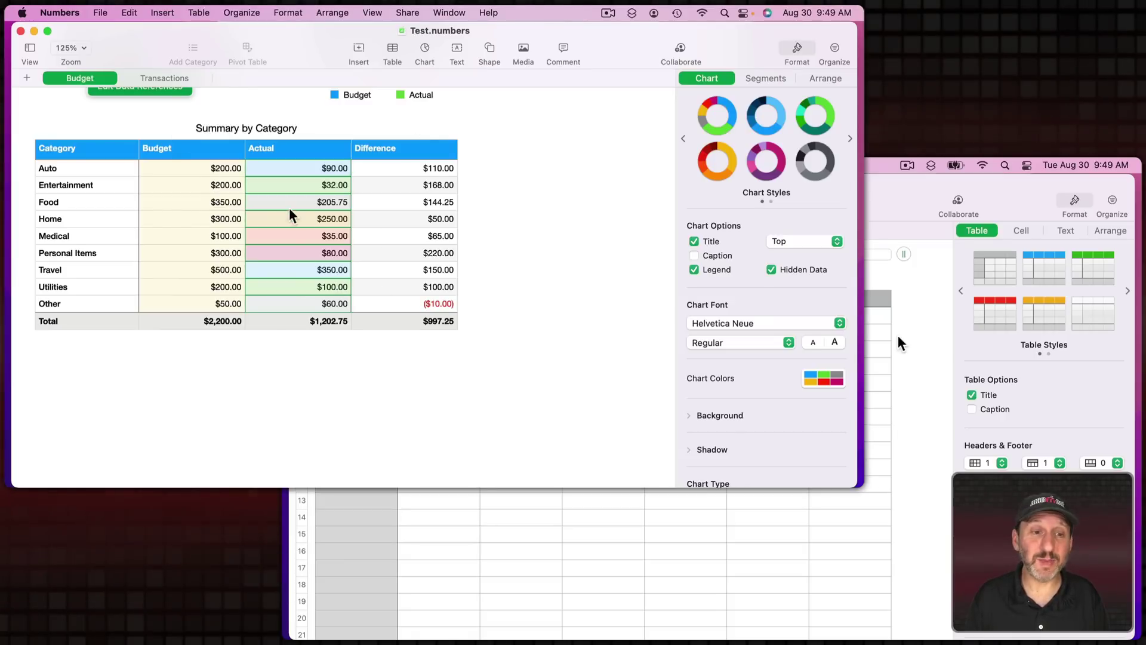
Copy the budget range B2:D8 (Auto through Travel) and paste it at cell B4 in Untitled 2
left_click(215, 171)
left_click(312, 266, "shift")
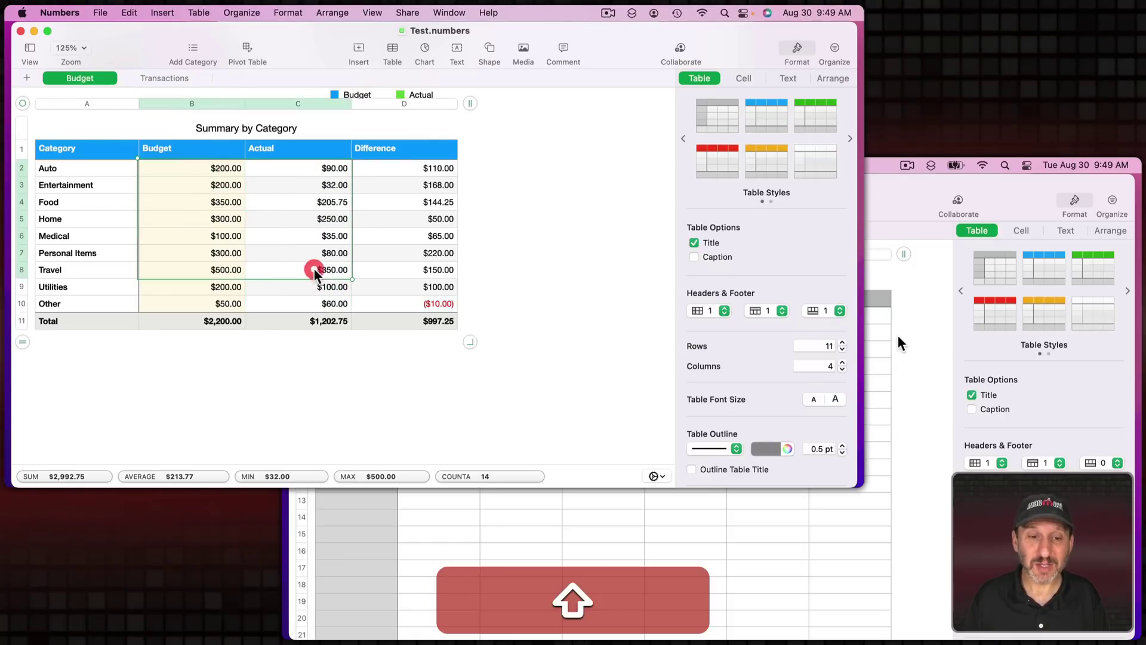
left_click(401, 278, "shift")
key("super+c")
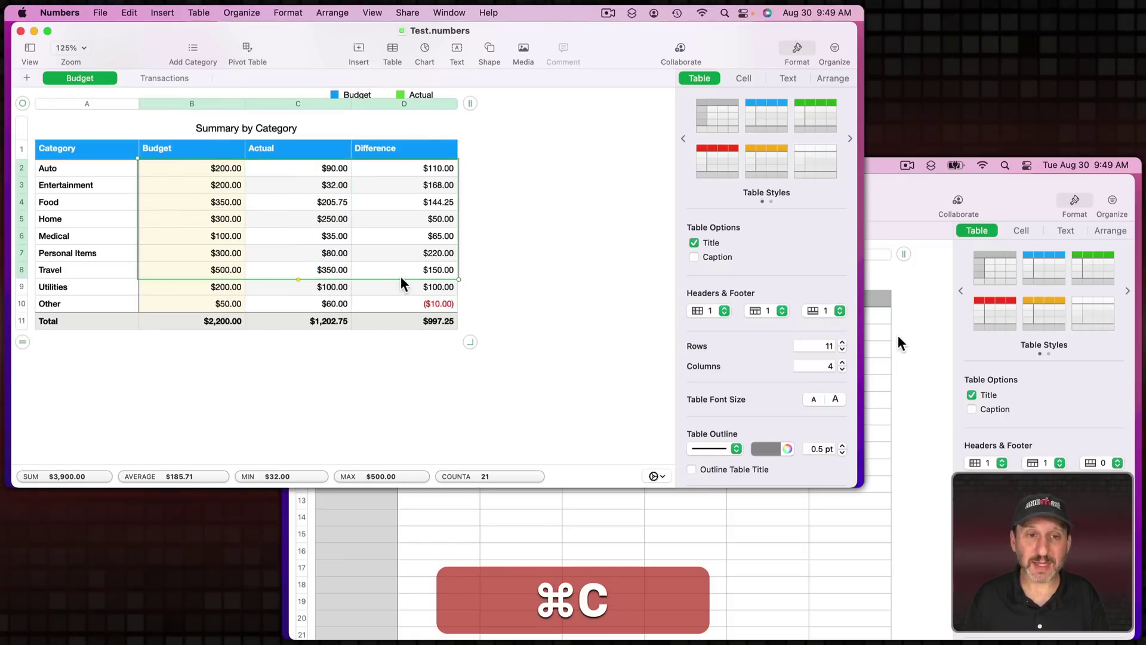
left_click(874, 309)
left_click(460, 348)
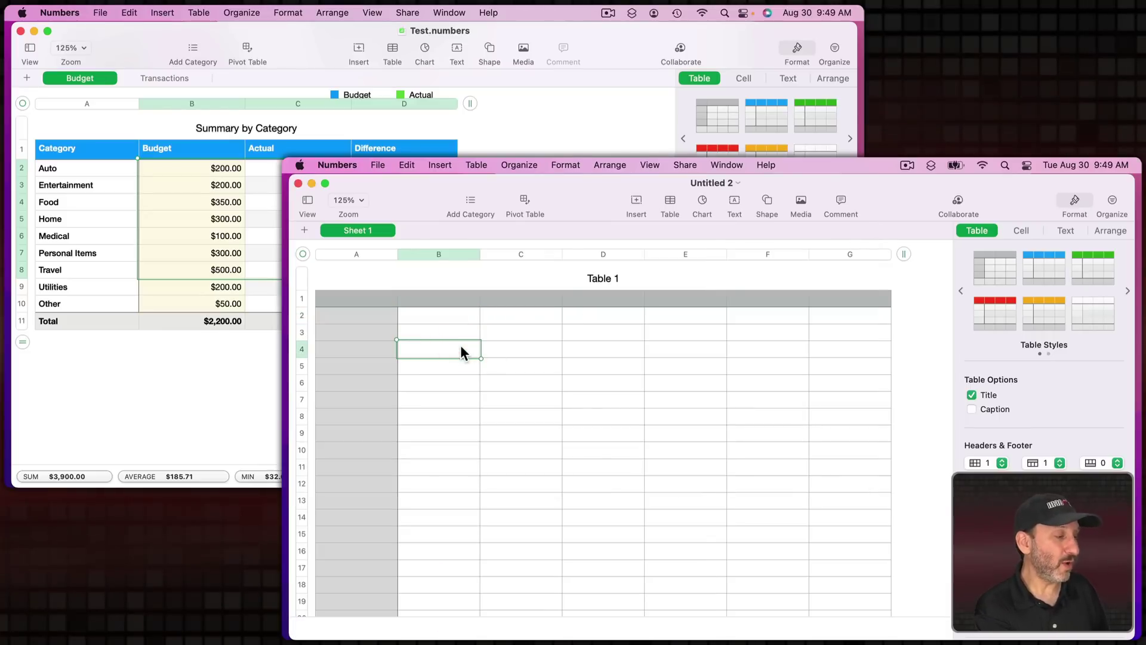
key("super+v")
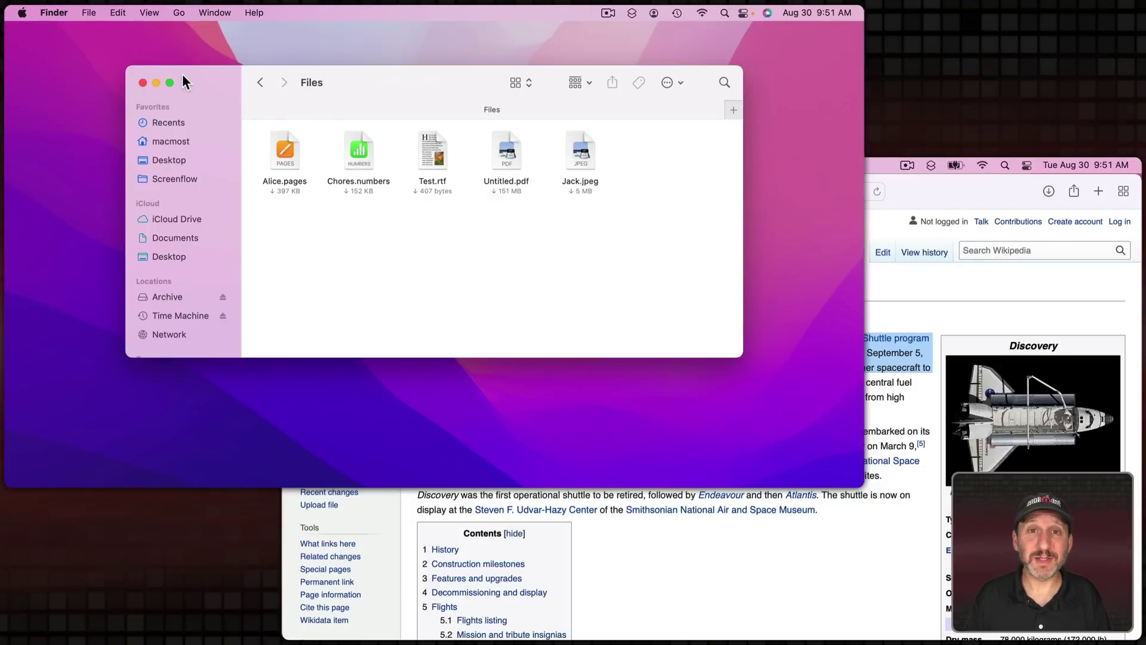
Use Finder's Edit > Show Clipboard to view the copied budget figures as rich text
left_click(48, 14)
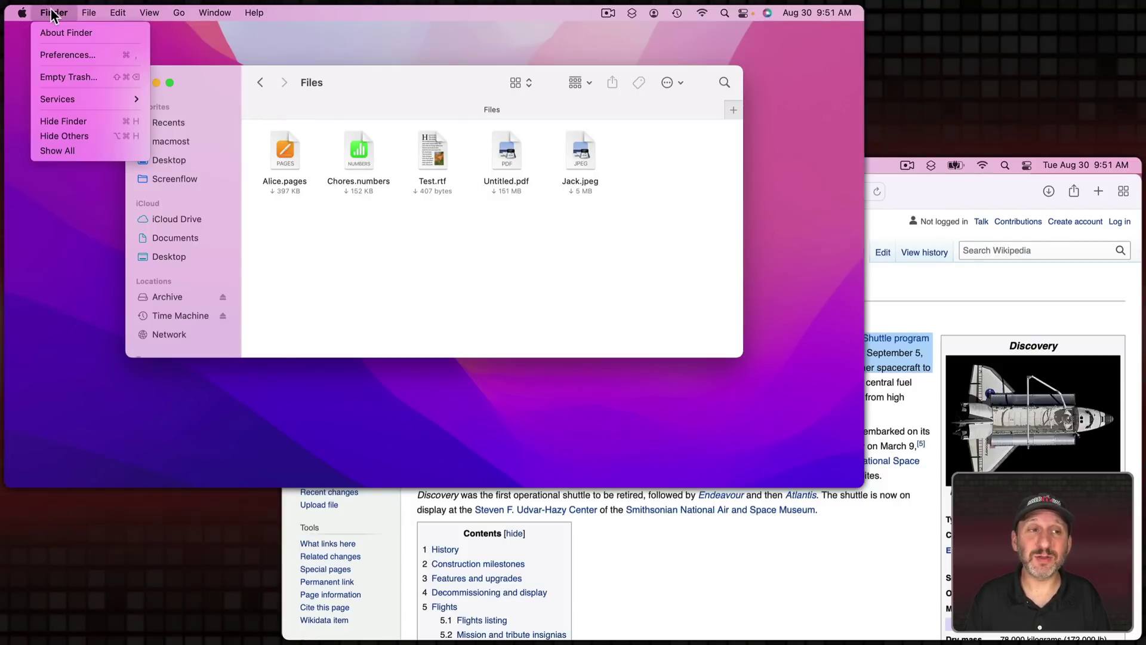
mouse_move(122, 14)
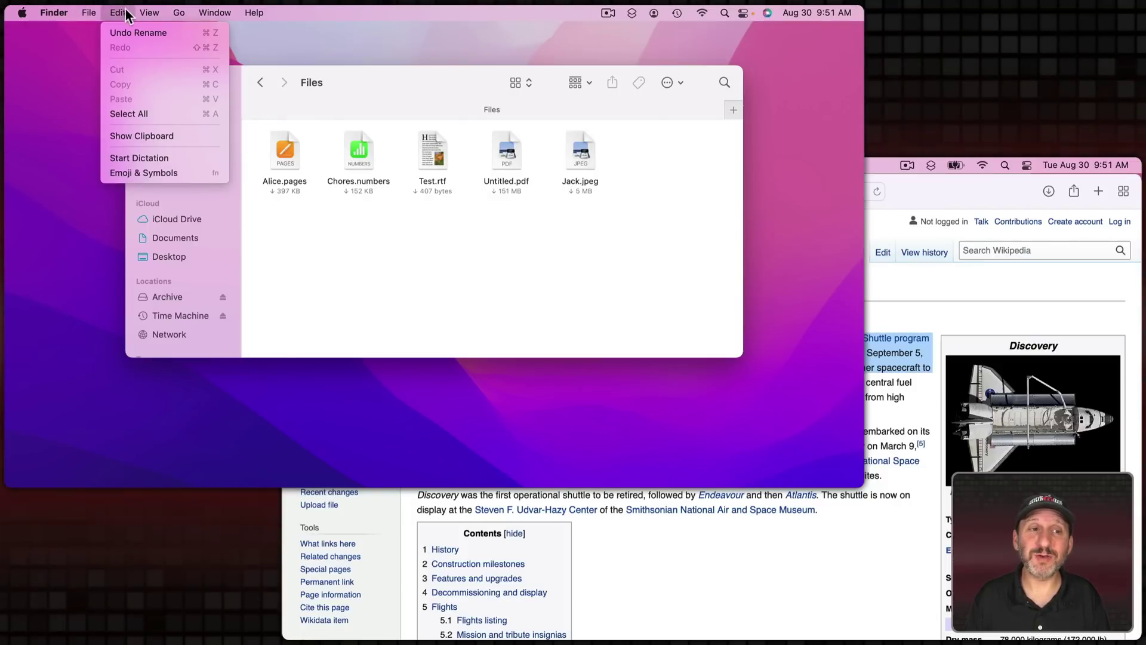
left_click(148, 131)
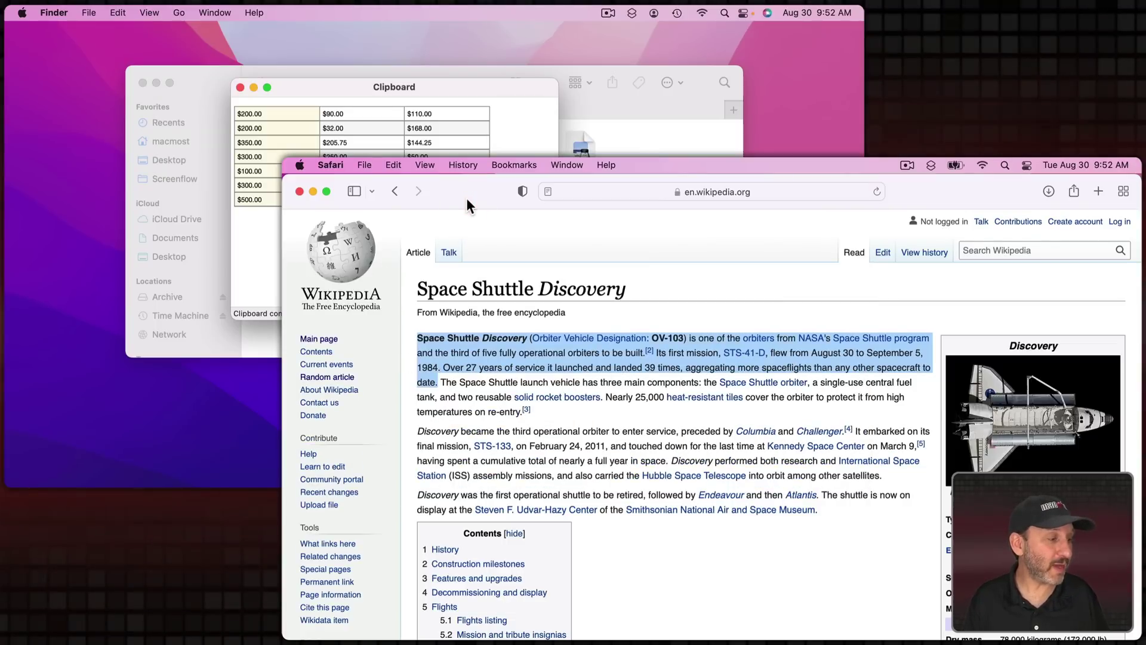
Copy the opening Space Shuttle Discovery paragraph and move the Clipboard window up and right
key("super+c")
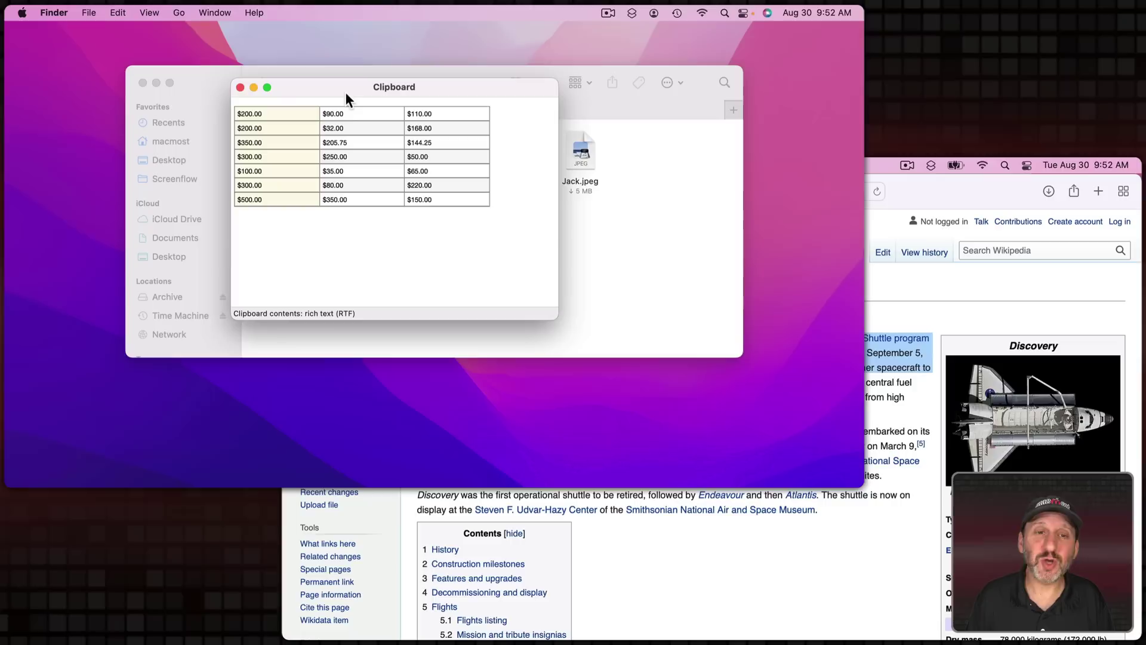
left_click_drag(346, 91, 511, 44)
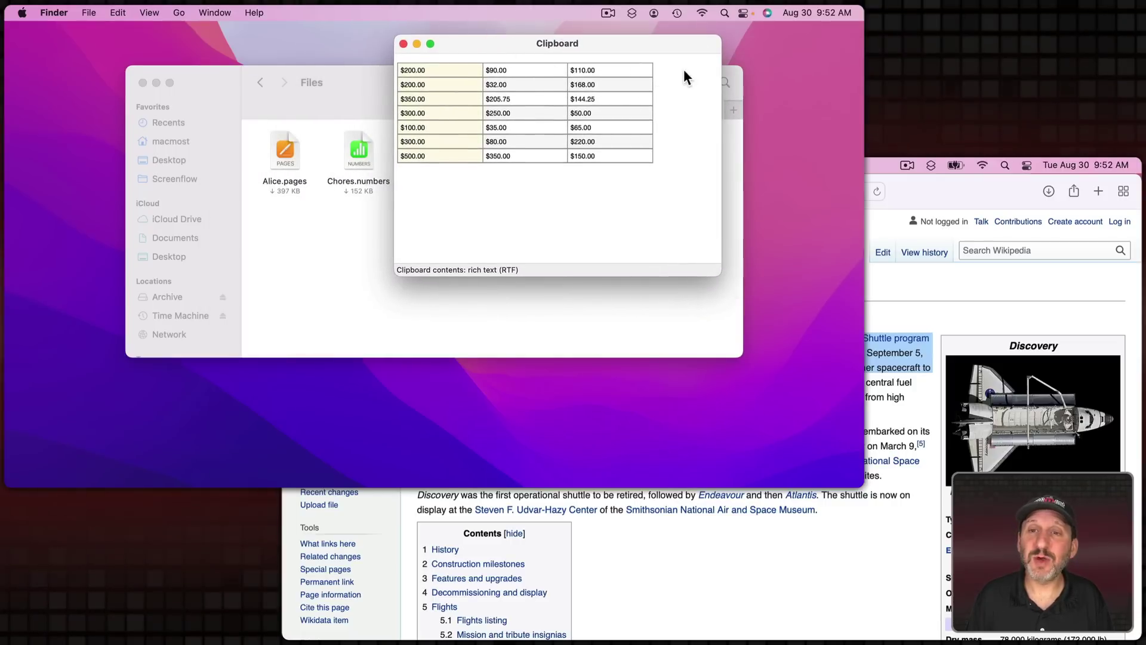
Bring Finder's Clipboard window forward to show the Discovery paragraph as rich text
left_click(366, 75)
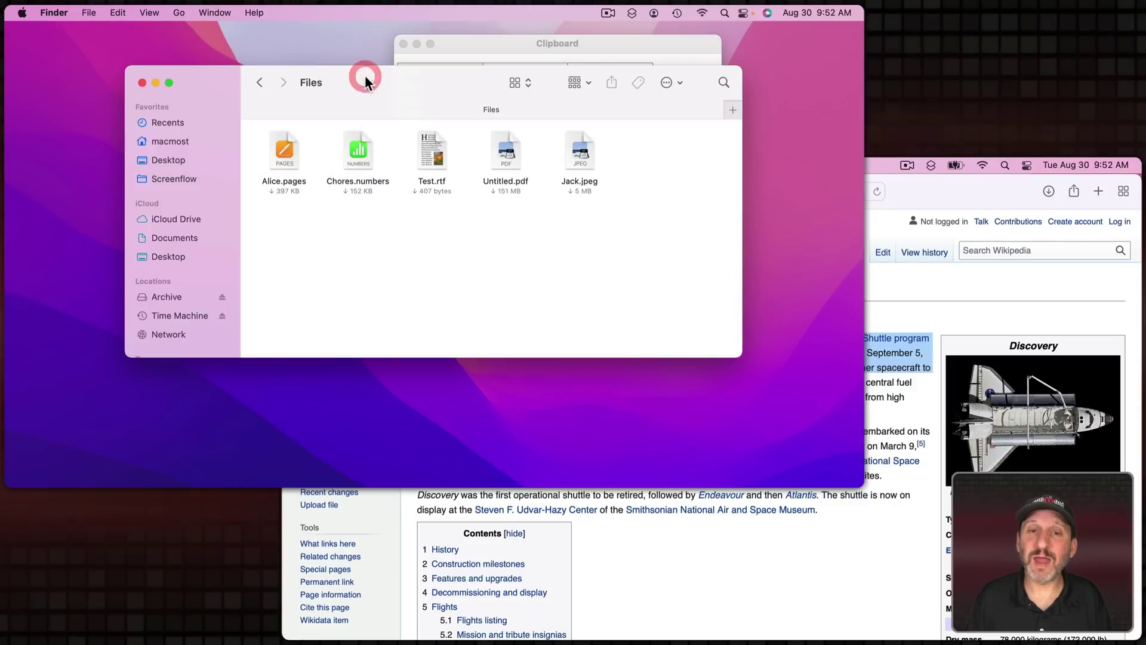
left_click(460, 45)
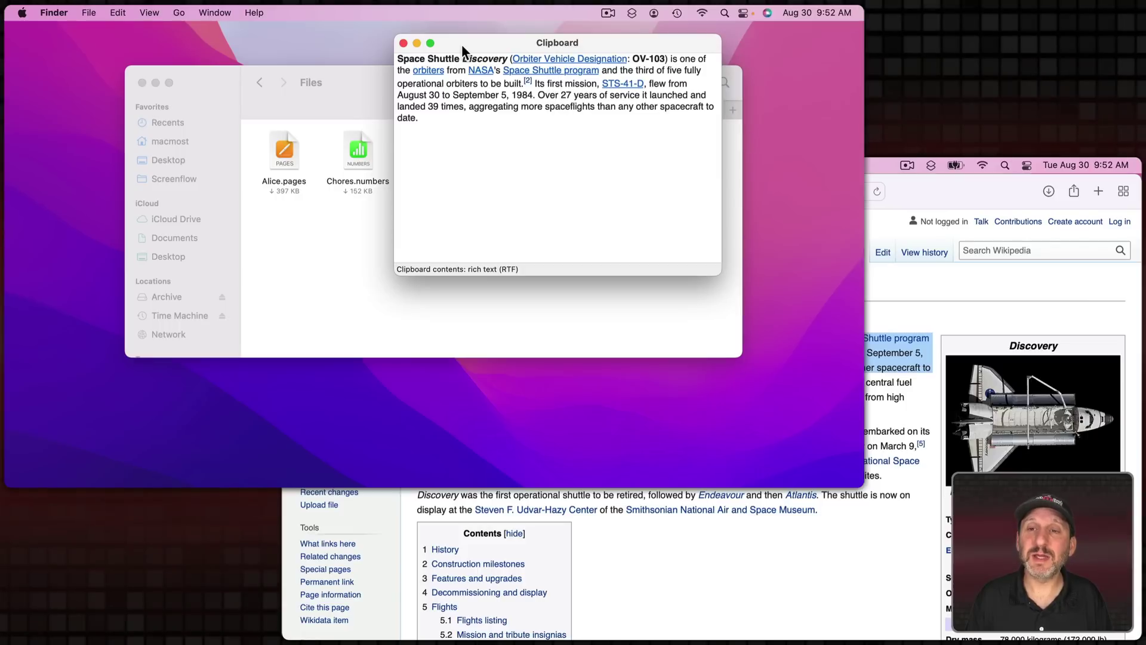